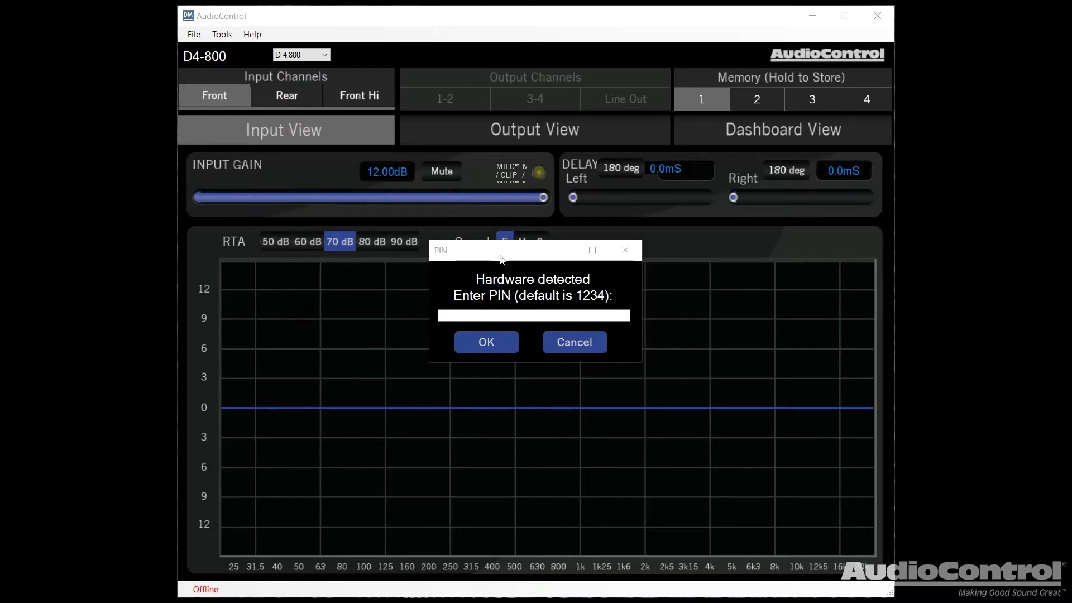
{"action": "left_click_drag", "start_coordinate": [503, 260], "coordinate": [516, 277]}
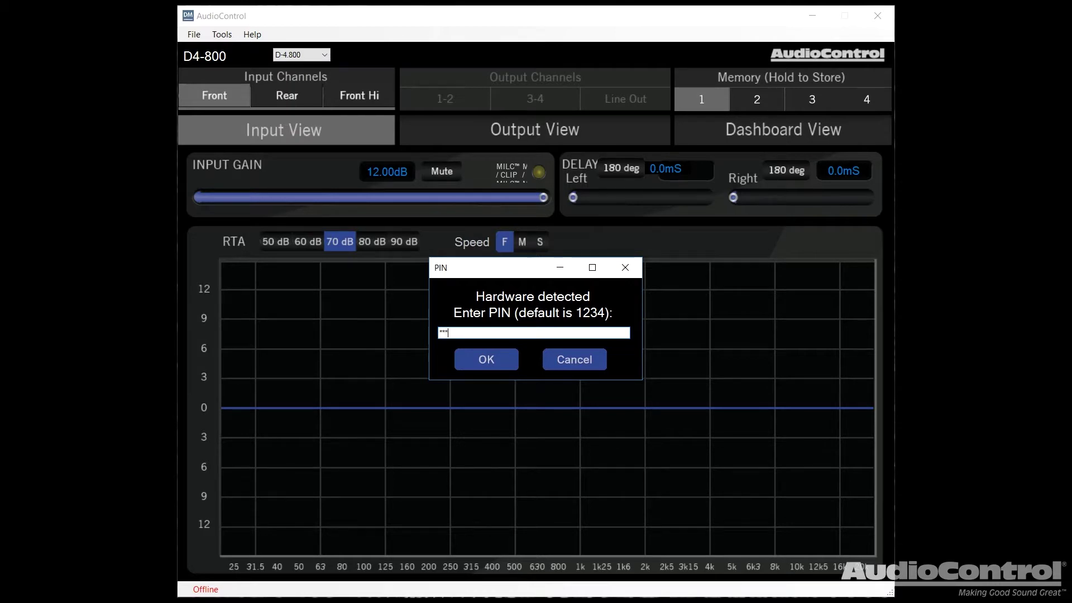
{"action": "key", "text": "Return"}
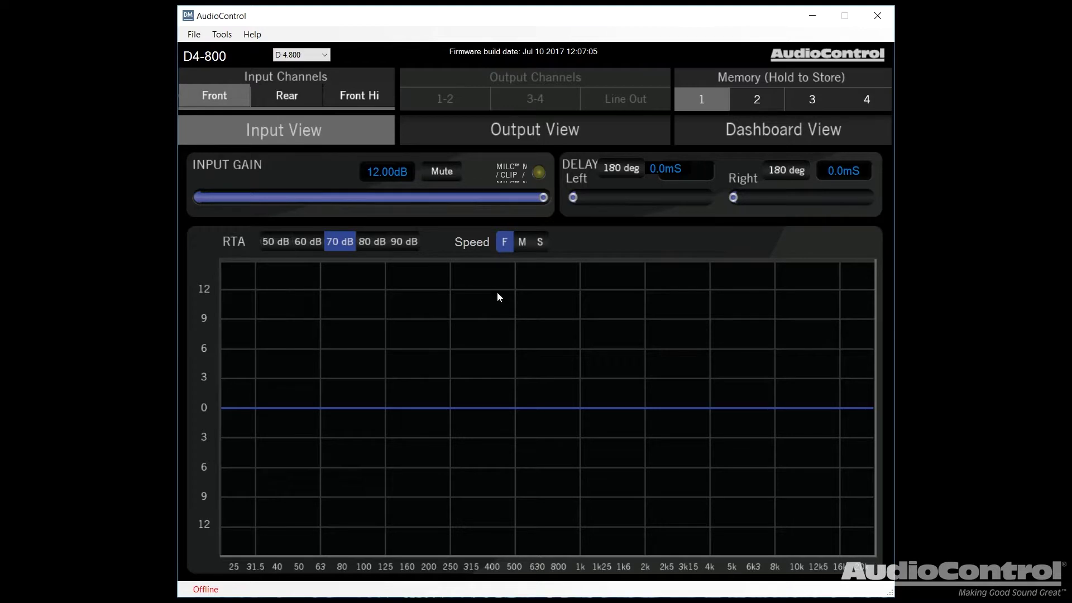
{"action": "key", "text": "Return"}
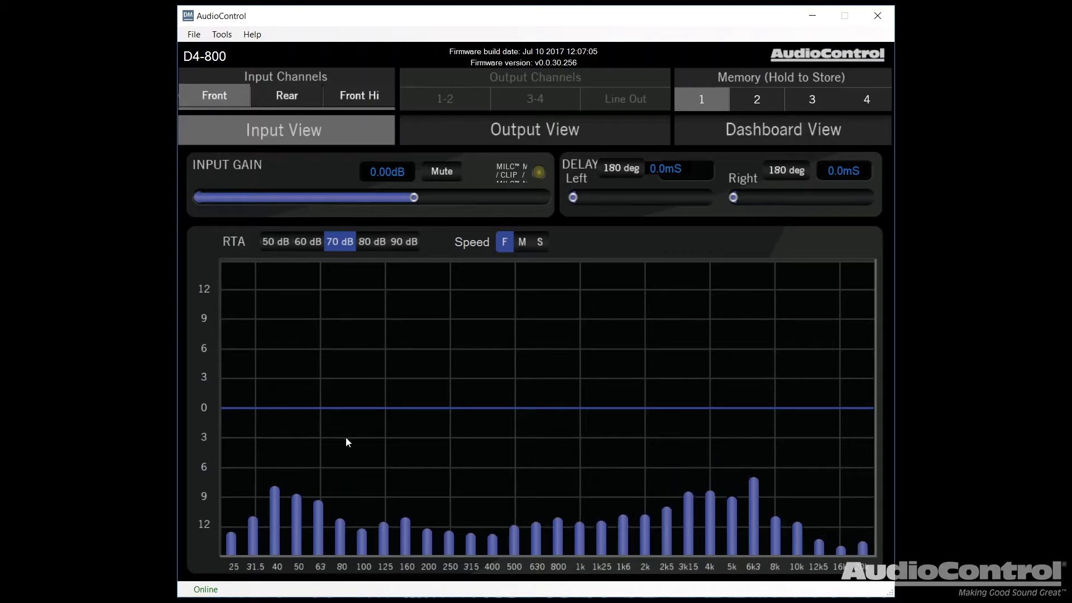
Step: Set the analyzer to 60 dB, check the Front Hi and Front inputs, then mute Front
{"action": "left_click", "coordinate": [308, 242]}
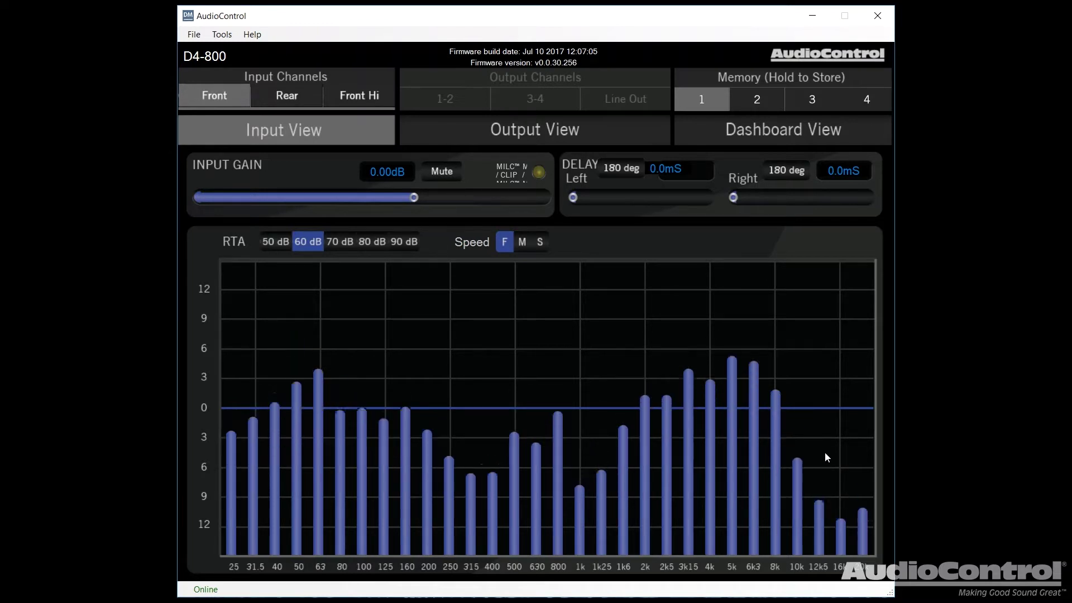
{"action": "left_click", "coordinate": [373, 96]}
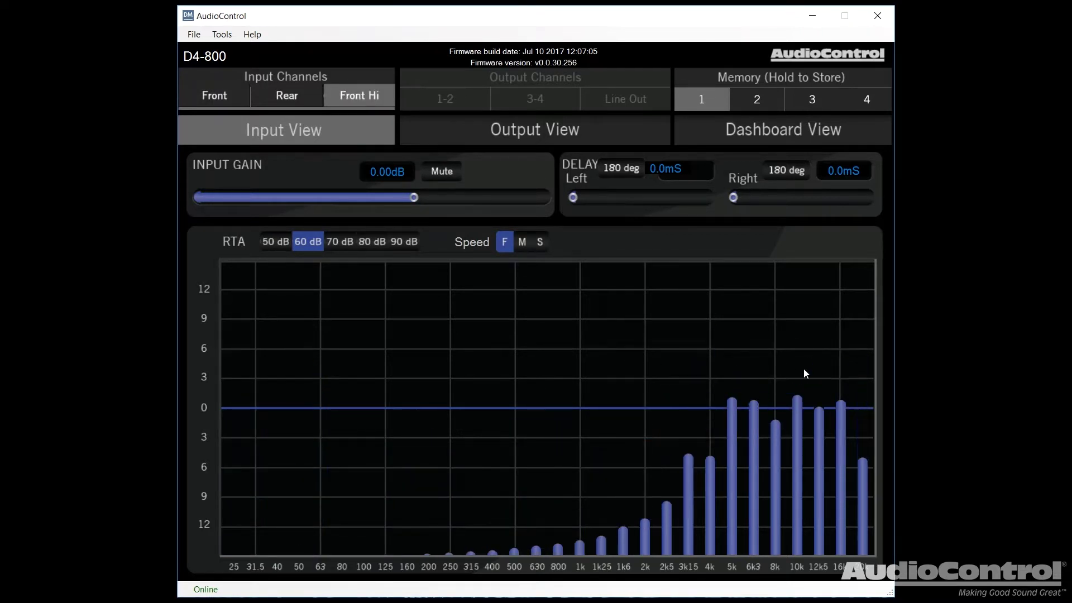
{"action": "left_click", "coordinate": [226, 95]}
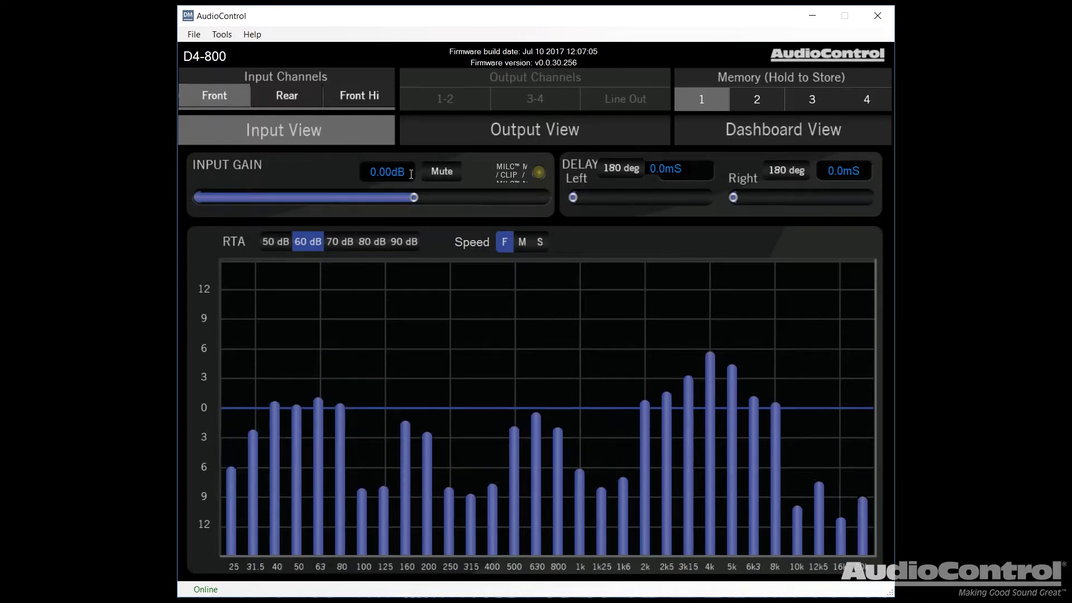
{"action": "left_click", "coordinate": [442, 172]}
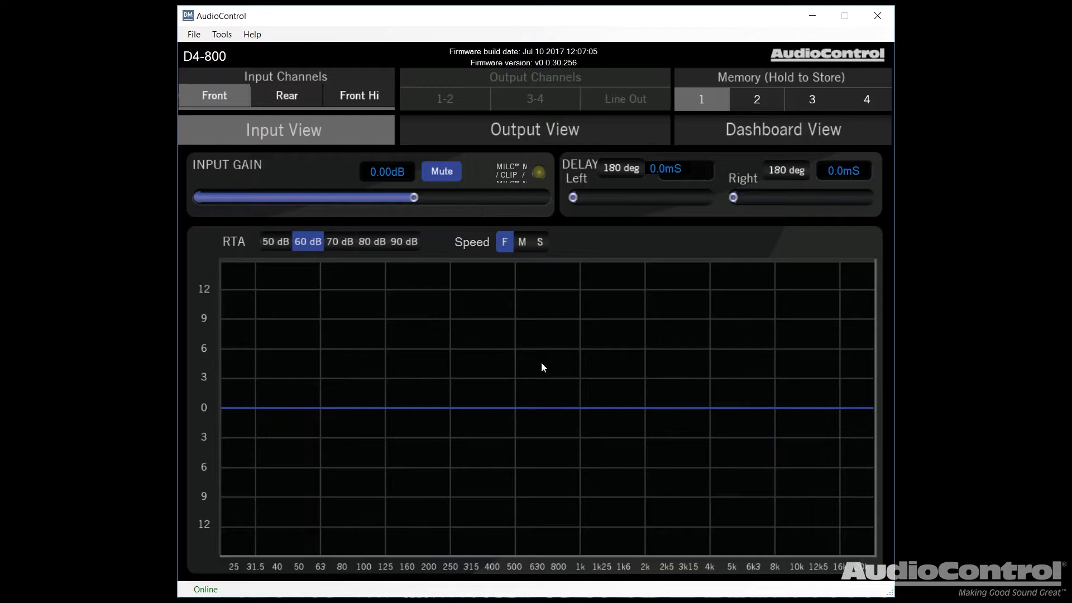
Step: Unmute Front, raise input gain to 0.8 dB, and leave both 180° phase buttons off
{"action": "left_click", "coordinate": [435, 177]}
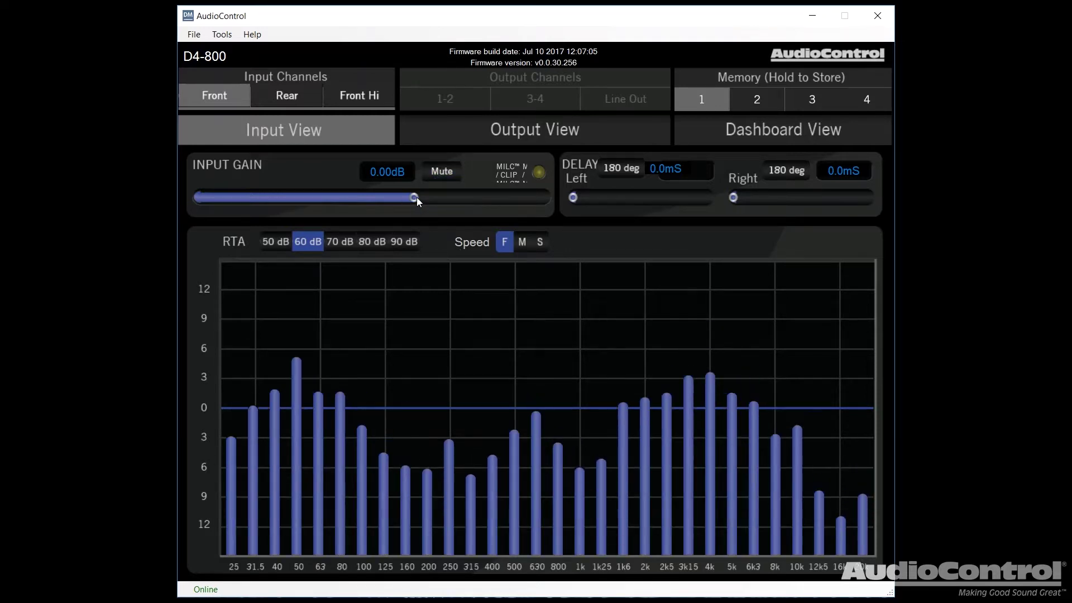
{"action": "left_click_drag", "start_coordinate": [463, 199], "coordinate": [425, 199]}
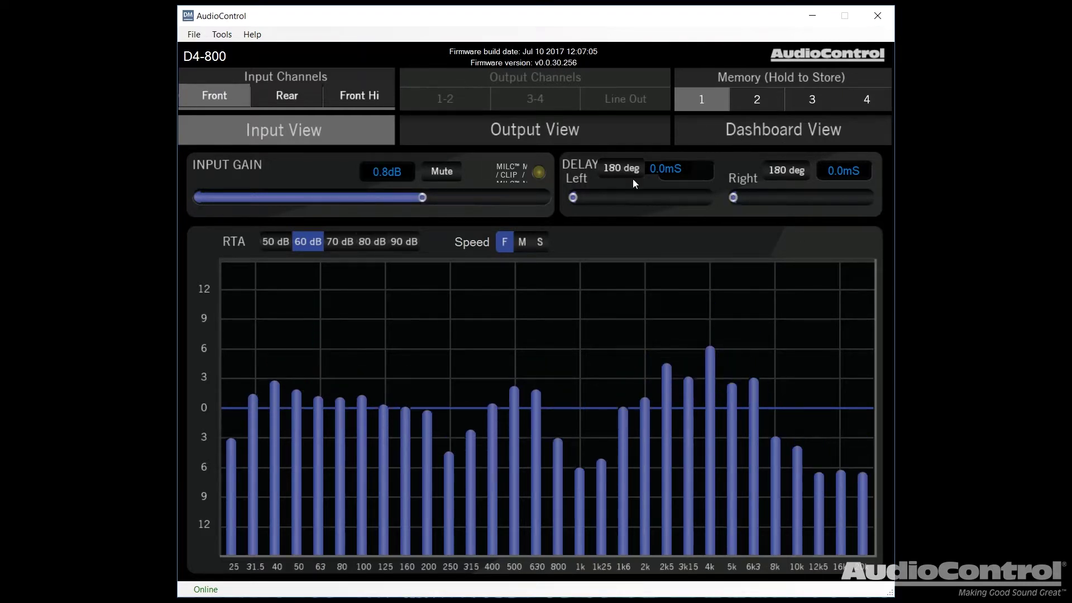
{"action": "left_click", "coordinate": [621, 169]}
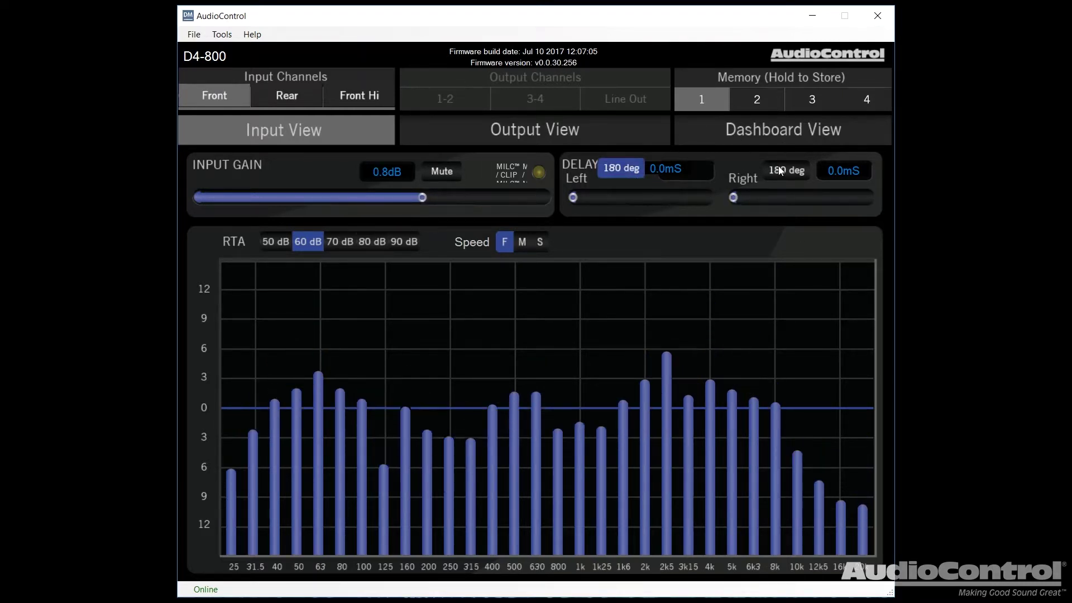
{"action": "left_click", "coordinate": [786, 170]}
{"action": "left_click", "coordinate": [621, 169]}
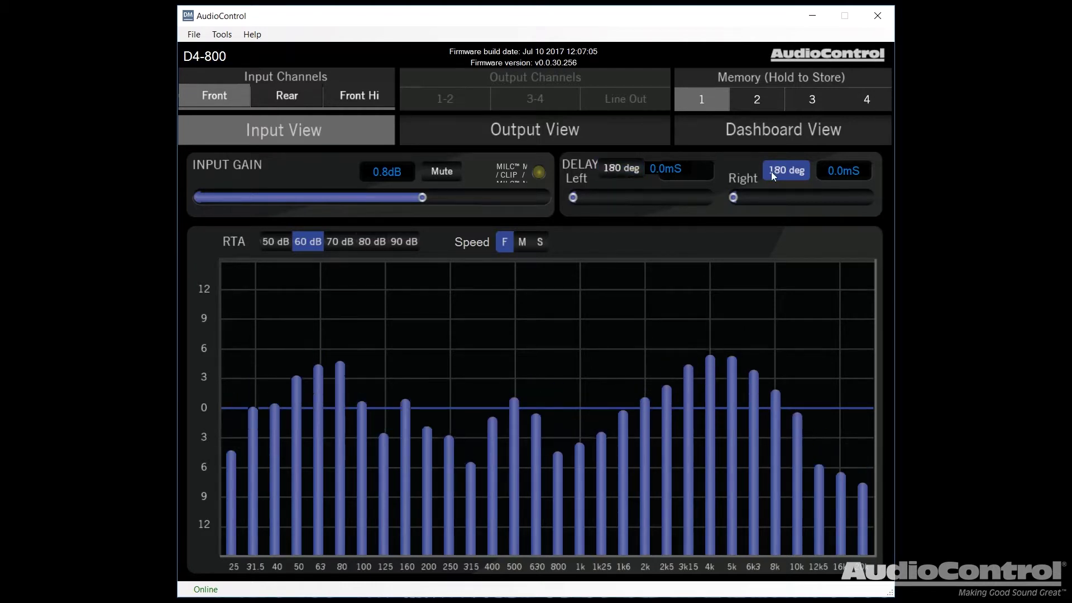
{"action": "left_click", "coordinate": [771, 171]}
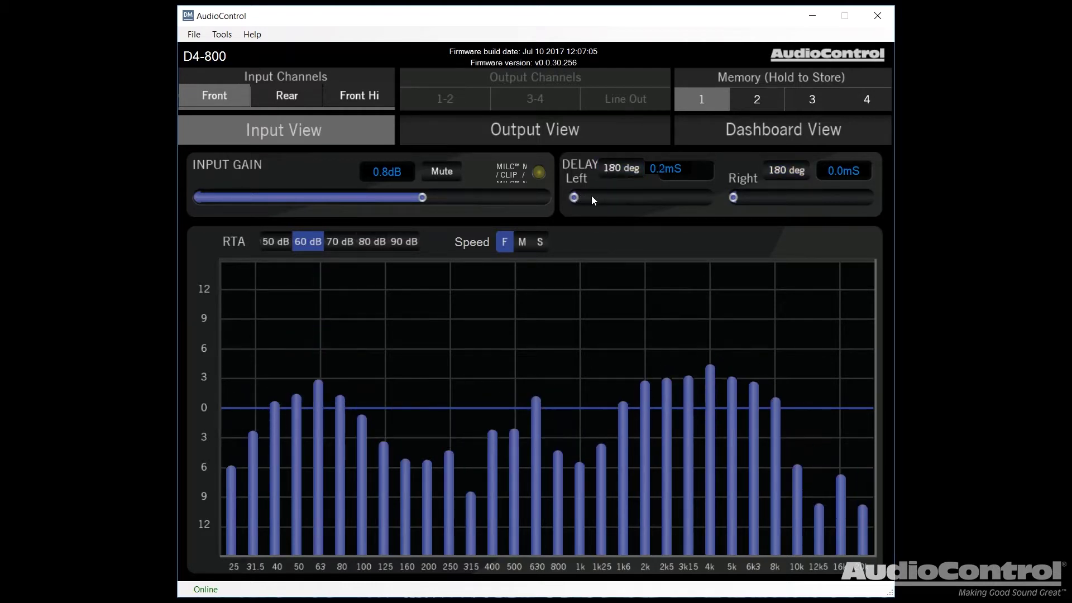
Step: Reset the left delay to 0.0 ms and switch the analyzer range to 50 dB
{"action": "left_click_drag", "start_coordinate": [574, 197], "coordinate": [579, 198]}
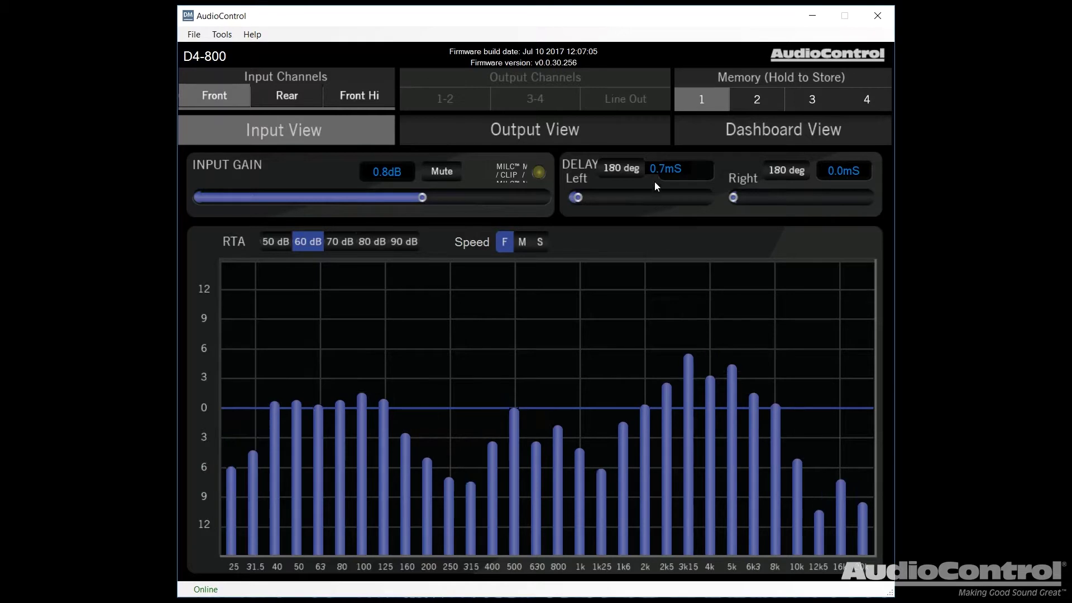
{"action": "double_click", "coordinate": [667, 170]}
{"action": "type", "text": "0"}
{"action": "key", "text": "Return"}
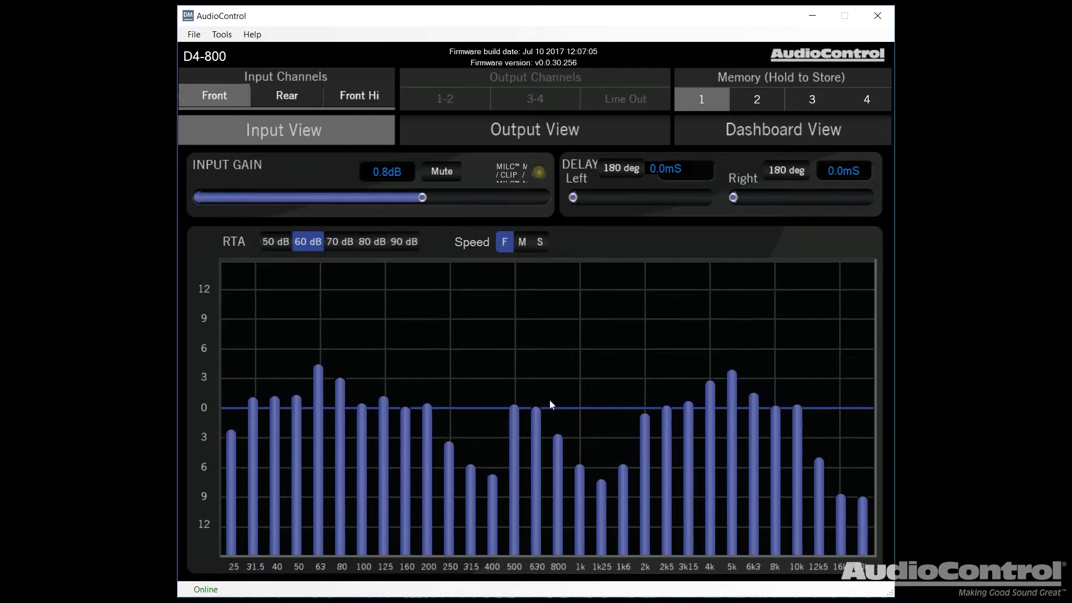
{"action": "left_click", "coordinate": [281, 241]}
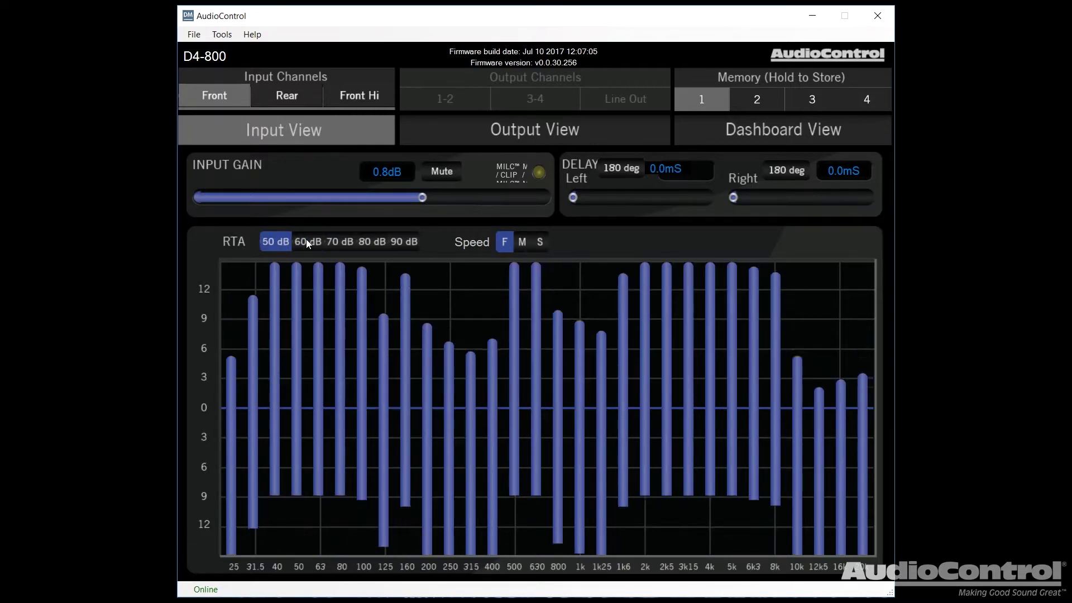
Step: Cycle the analyzer range through 70 and 80 dB, ending back at 60 dB
{"action": "left_click", "coordinate": [306, 241]}
{"action": "left_click", "coordinate": [338, 241]}
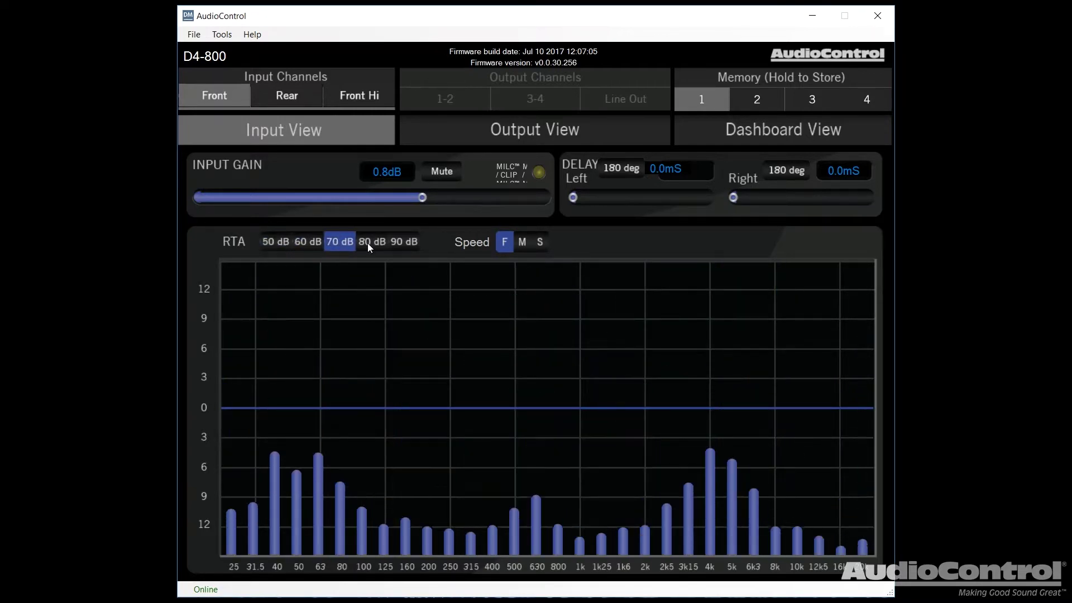
{"action": "left_click", "coordinate": [371, 242]}
{"action": "left_click", "coordinate": [338, 241]}
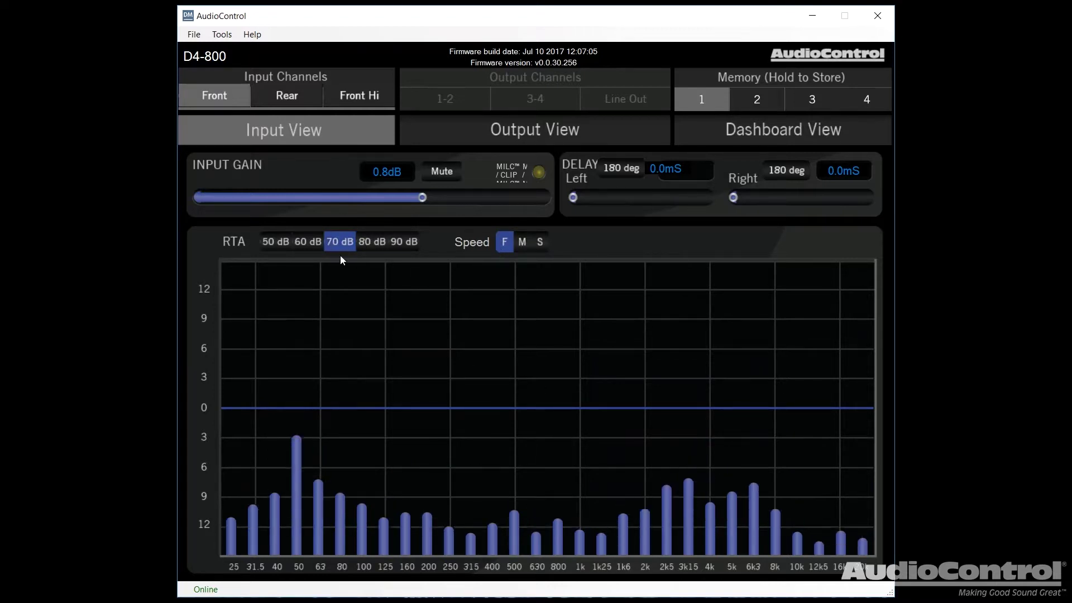
{"action": "left_click", "coordinate": [313, 244]}
Step: Set slow analyzer speed, raise Front input gain to 10.0 dB, and show the outputs
{"action": "left_click", "coordinate": [522, 243]}
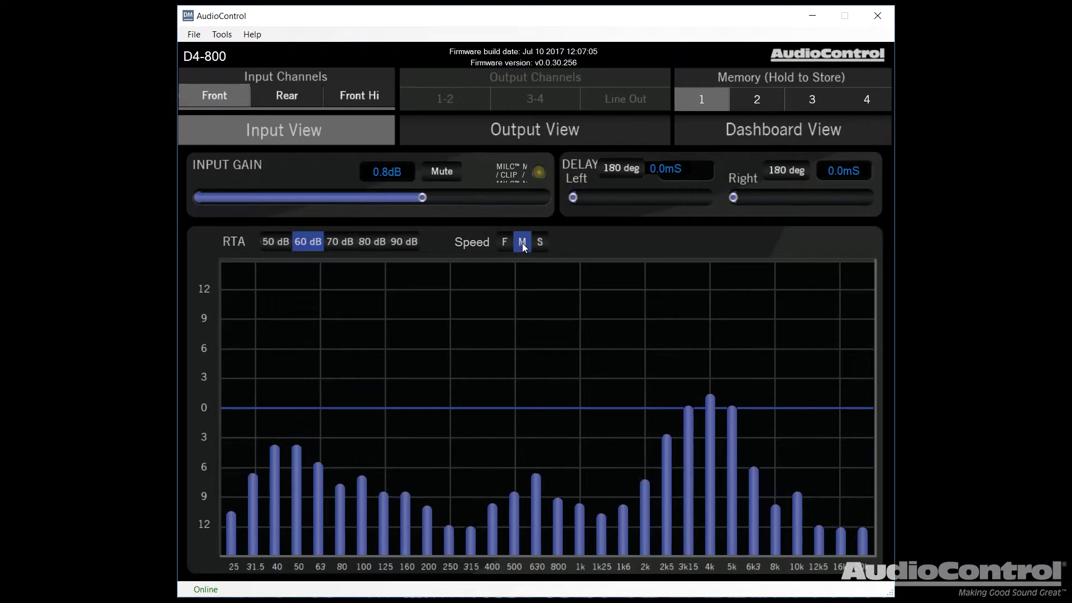
{"action": "left_click", "coordinate": [540, 244]}
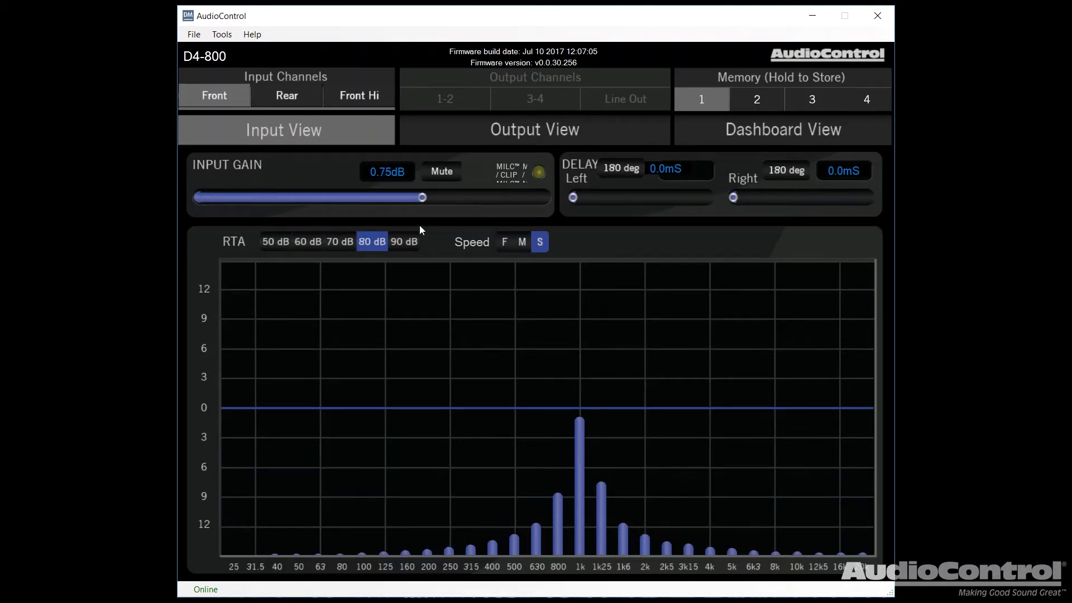
{"action": "left_click", "coordinate": [544, 200]}
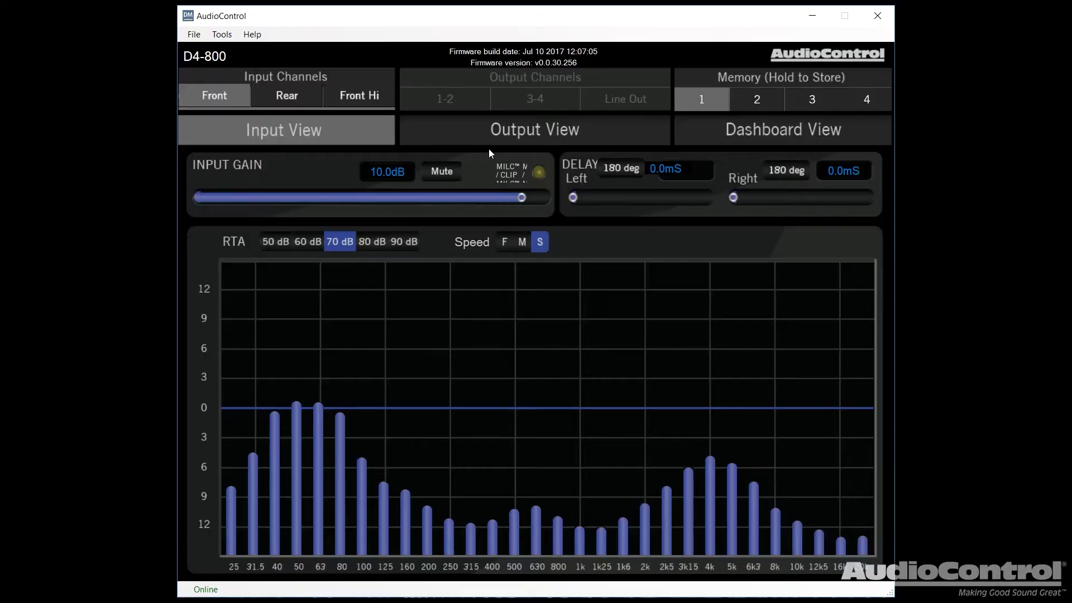
{"action": "left_click", "coordinate": [510, 135]}
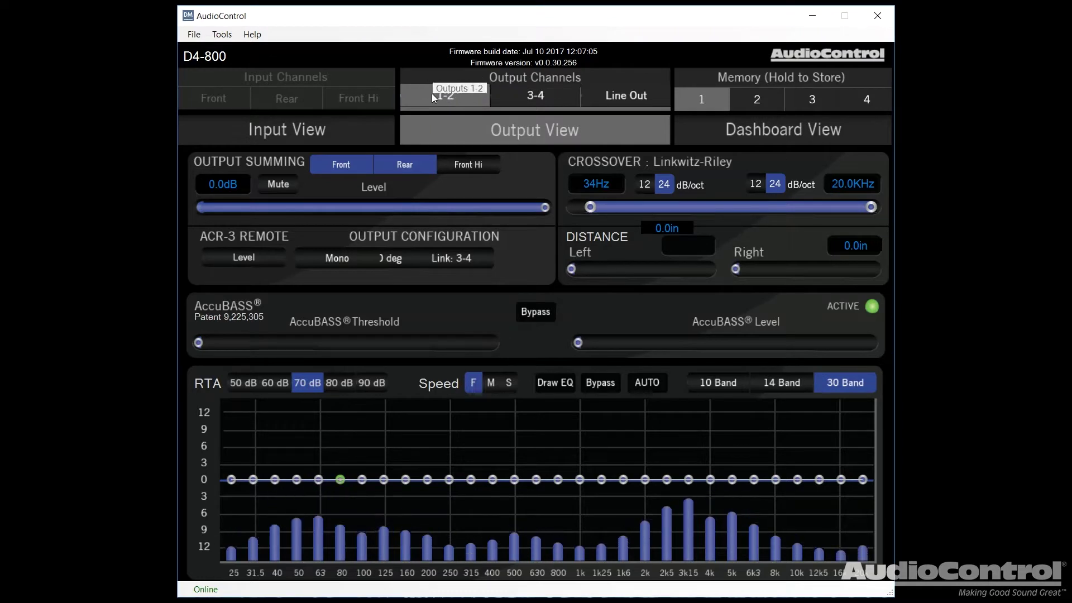
Step: Look at the outputs 3-4 settings, then the Line Out settings (Front Hi, 38 Hz)
{"action": "left_click", "coordinate": [505, 103]}
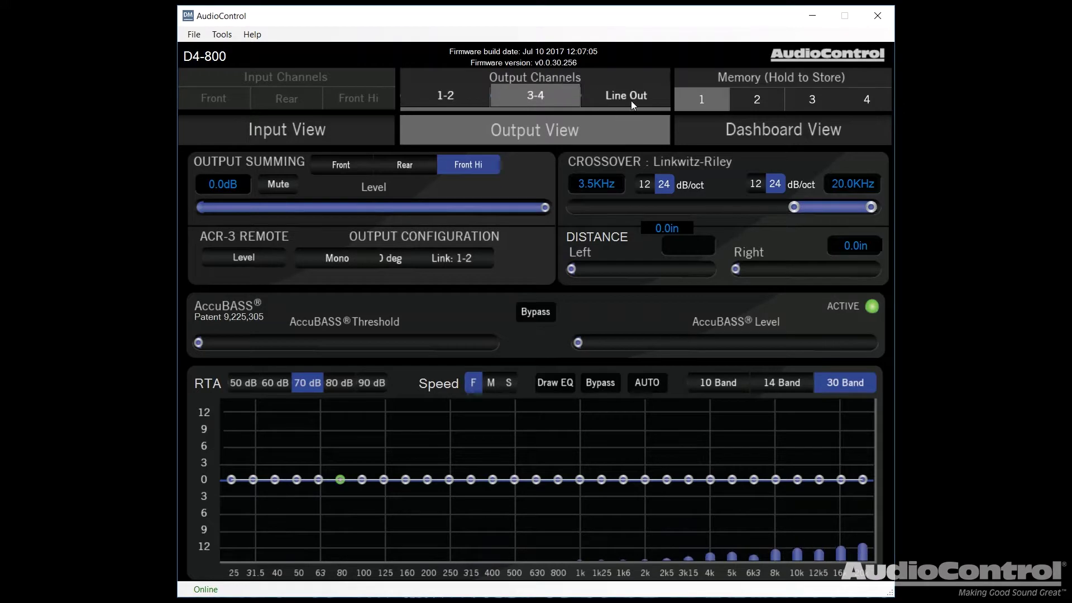
{"action": "left_click", "coordinate": [654, 98]}
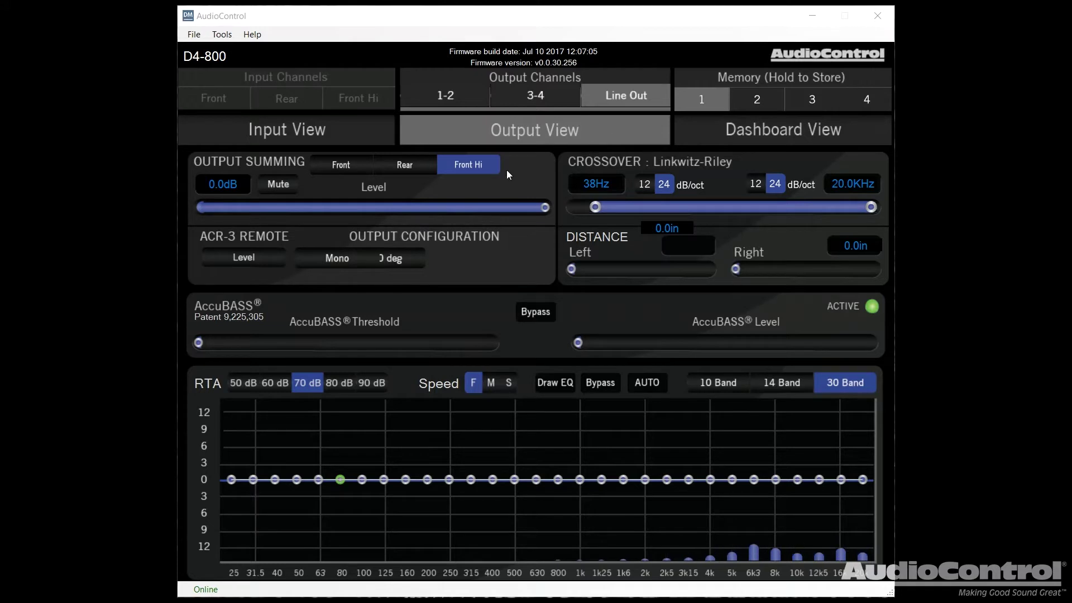
Step: On outputs 1-2, add Front Hi to the summing alongside Front and Rear at 0.0 dB
{"action": "left_click", "coordinate": [470, 97]}
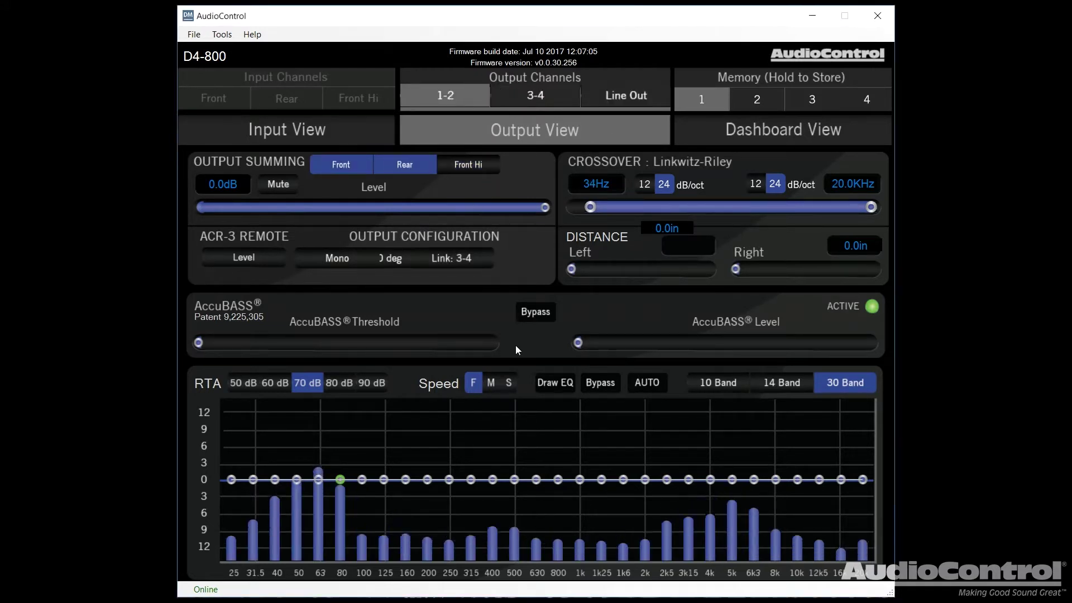
{"action": "left_click", "coordinate": [406, 167]}
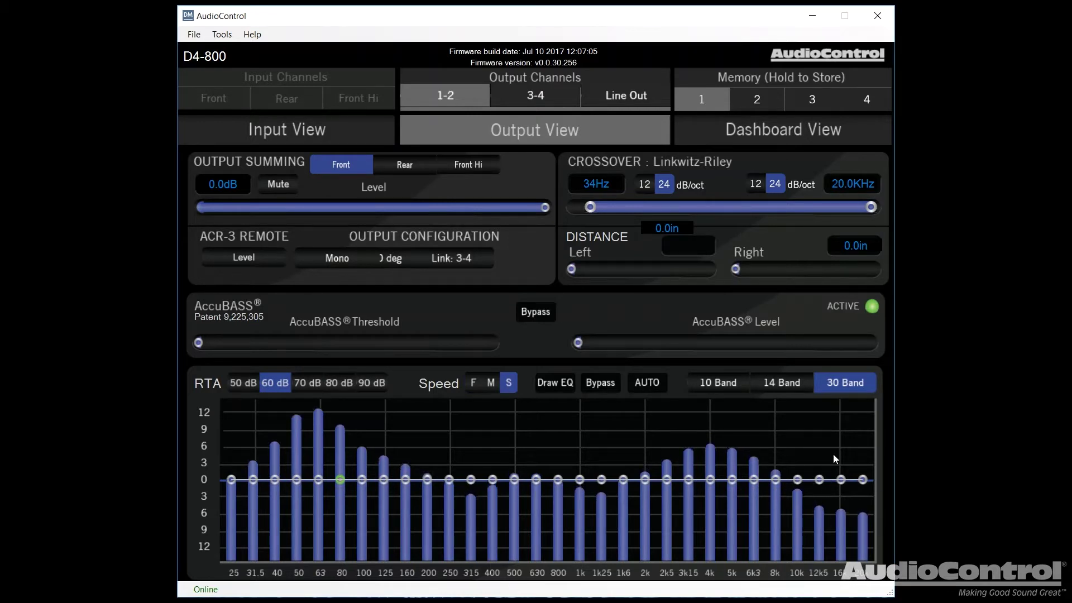
{"action": "left_click", "coordinate": [481, 164]}
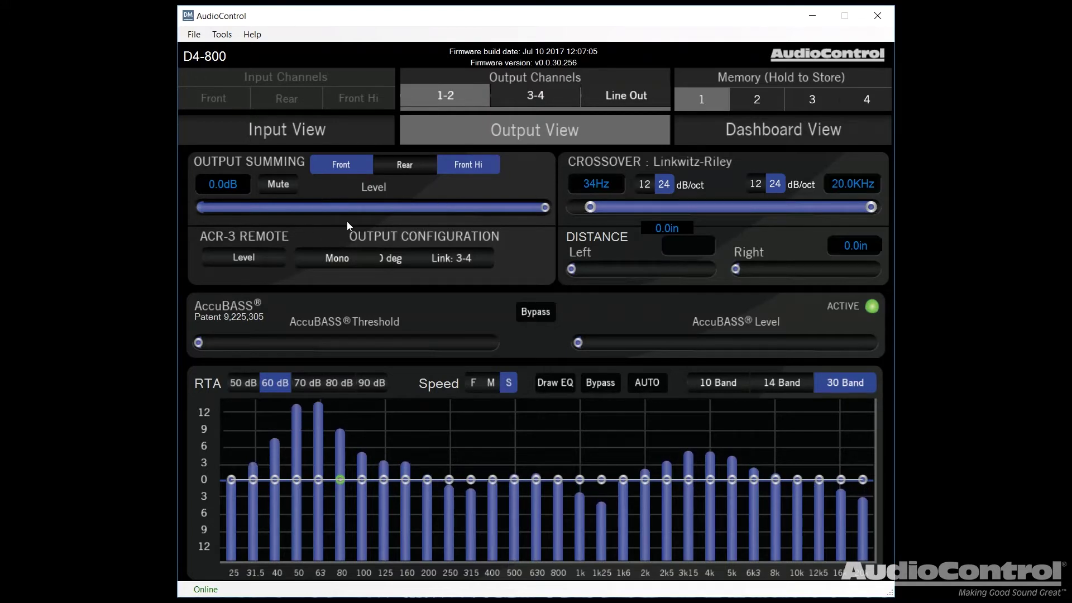
{"action": "left_click_drag", "start_coordinate": [545, 209], "coordinate": [445, 207]}
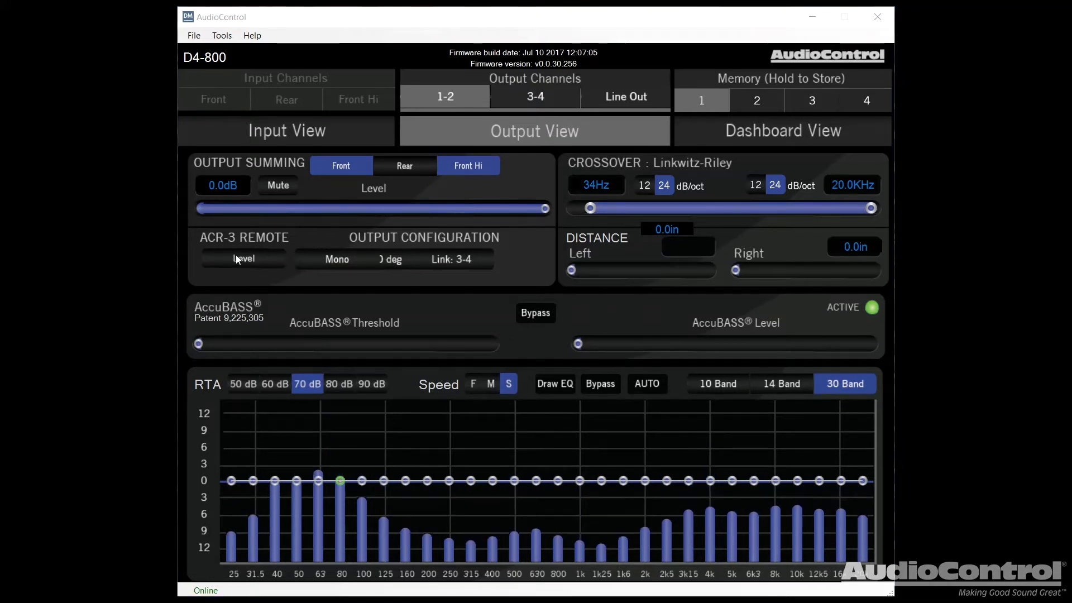
Step: Enable ACR-3 Remote Level for outputs 1-2
{"action": "left_click", "coordinate": [248, 255]}
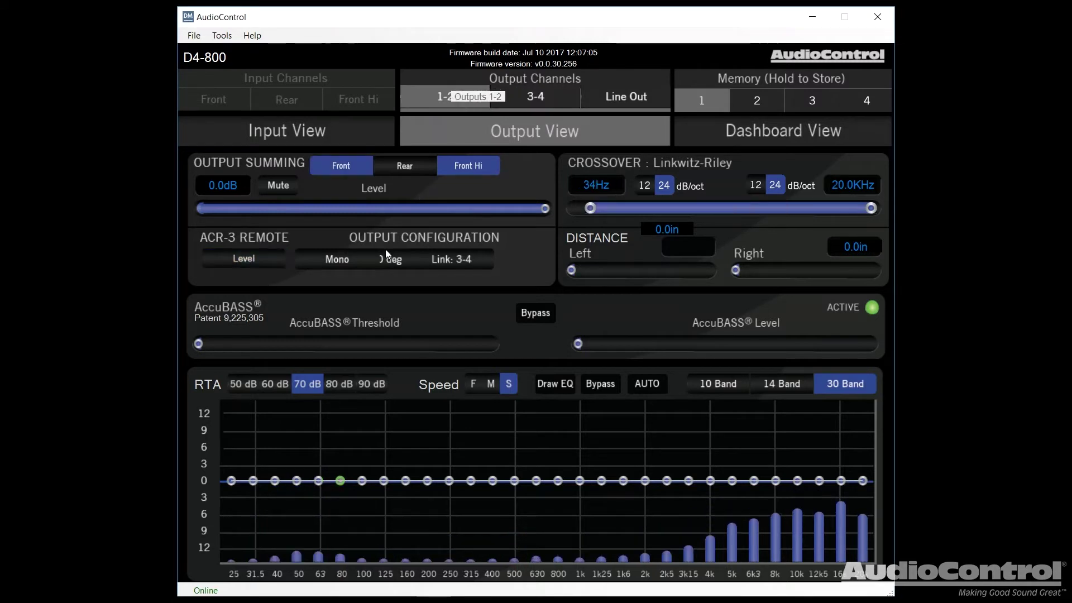
{"action": "left_click", "coordinate": [243, 258]}
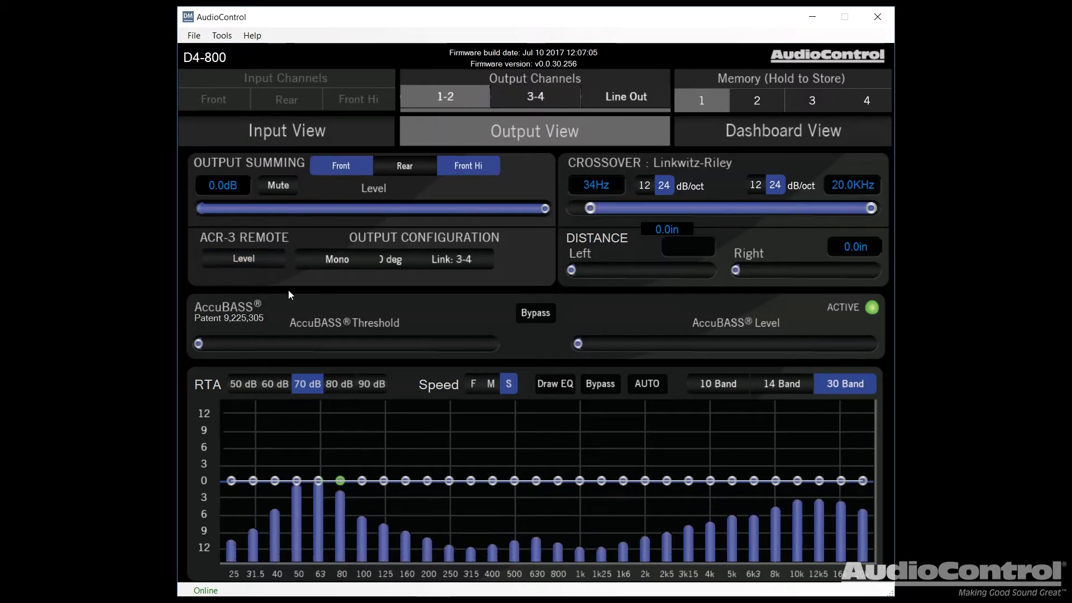
{"action": "left_click", "coordinate": [274, 260]}
Step: Check outputs 3-4, then toggle Mono on and off on outputs 1-2, keeping phase at 0°
{"action": "left_click", "coordinate": [537, 99]}
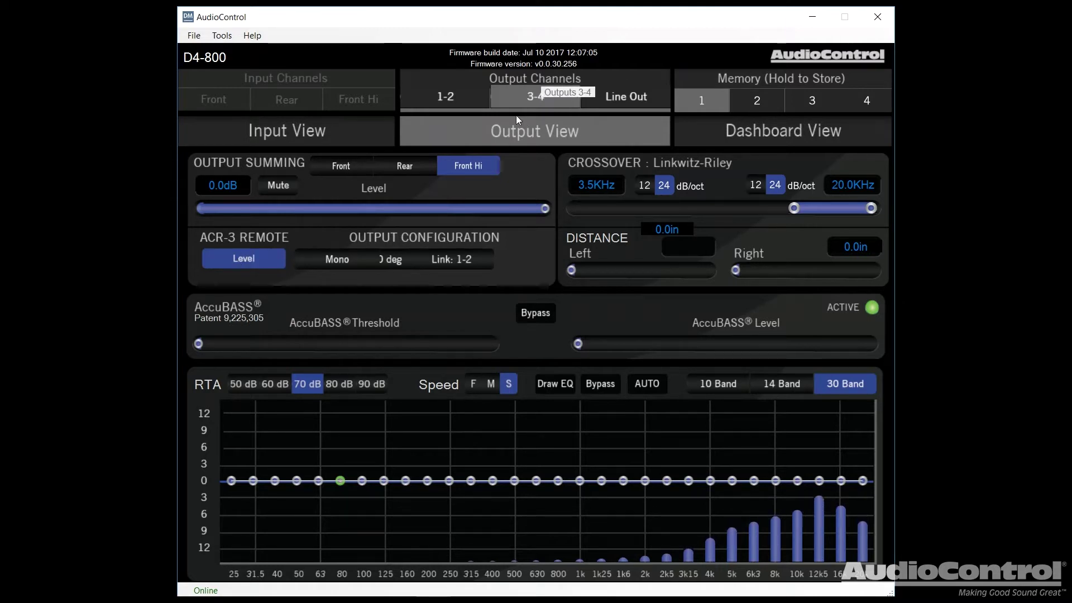
{"action": "left_click", "coordinate": [457, 97]}
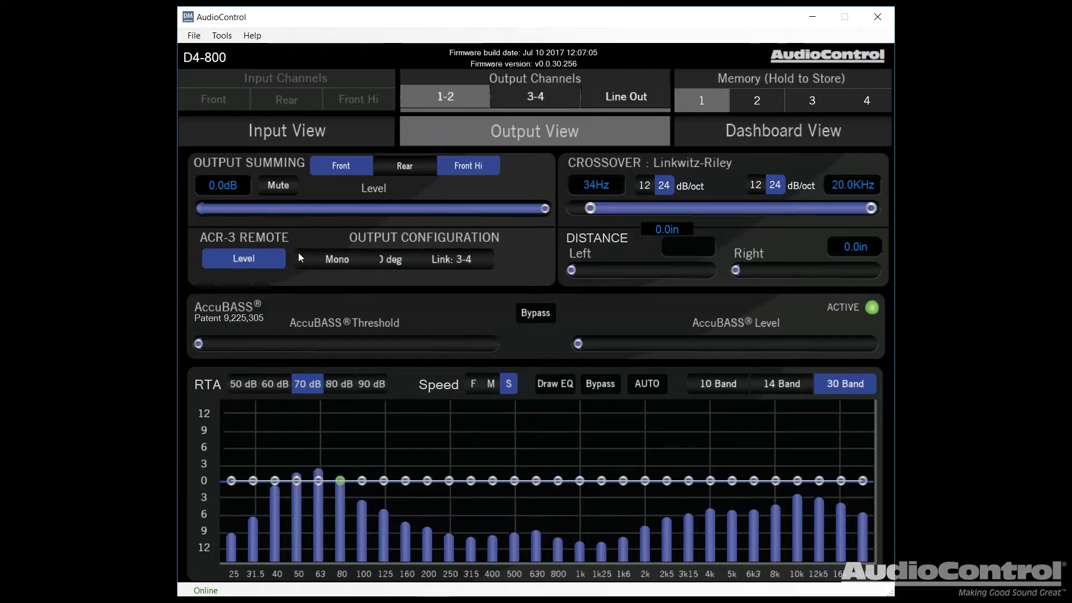
{"action": "left_click", "coordinate": [350, 257]}
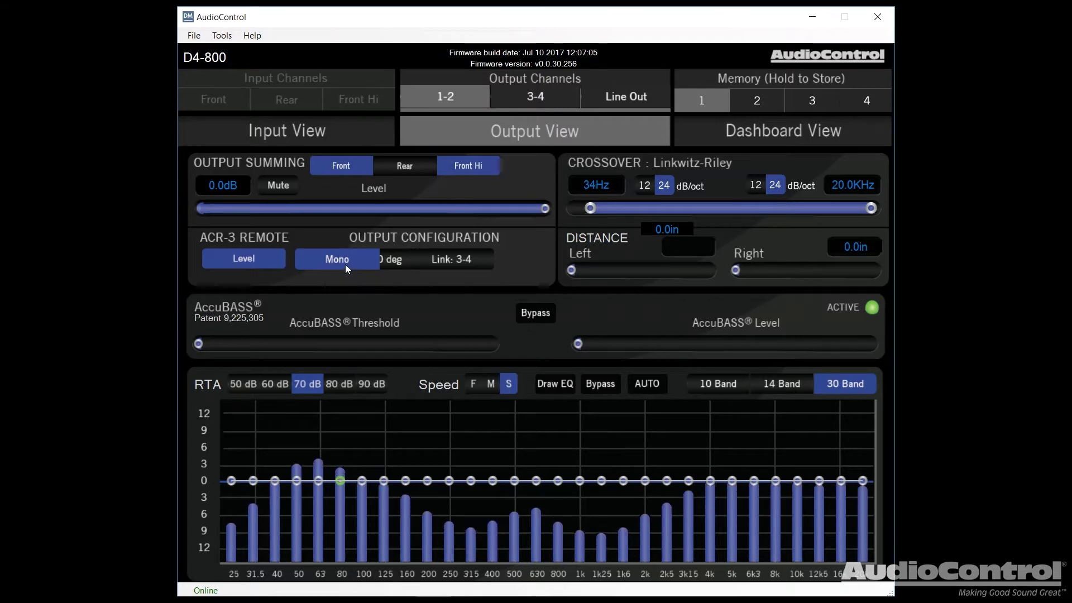
{"action": "left_click", "coordinate": [346, 264]}
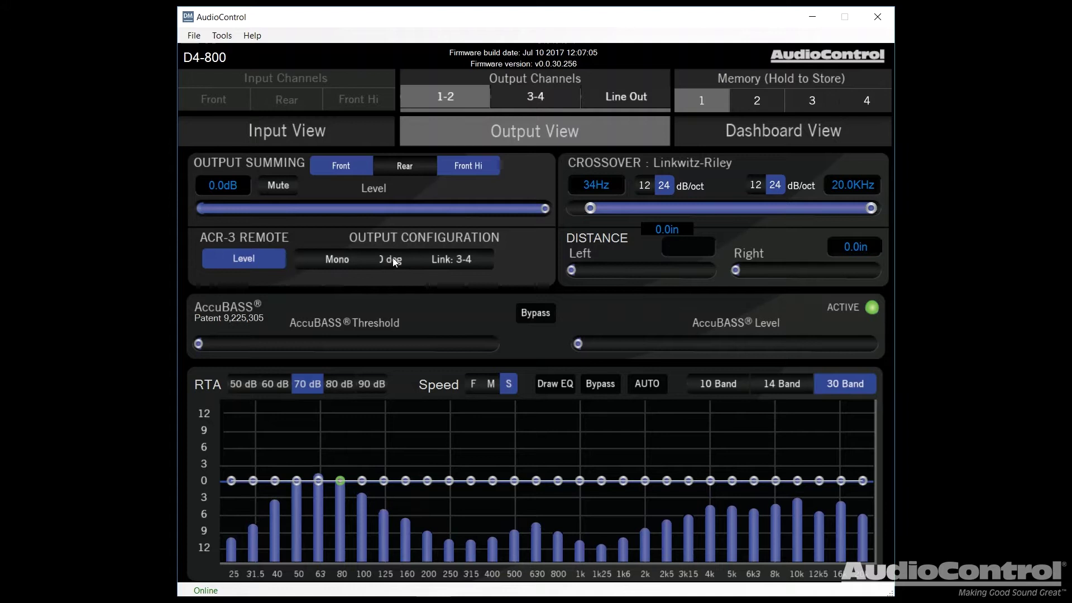
{"action": "left_click", "coordinate": [394, 258]}
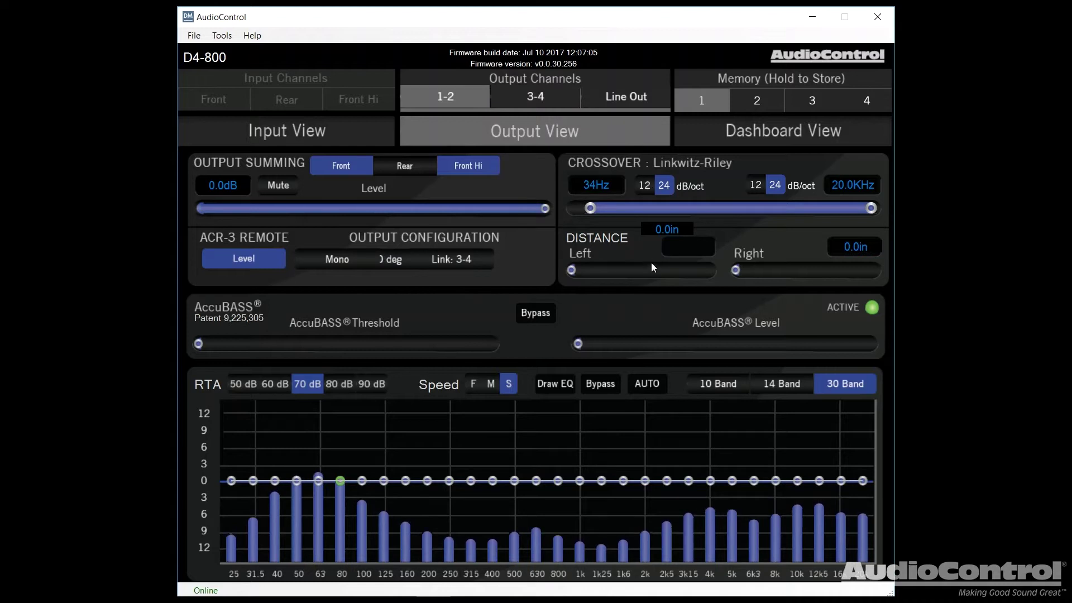
Step: Try the 12 dB/oct slope and return to 24 dB/oct, then enter a 100 Hz high-pass
{"action": "left_click", "coordinate": [645, 187]}
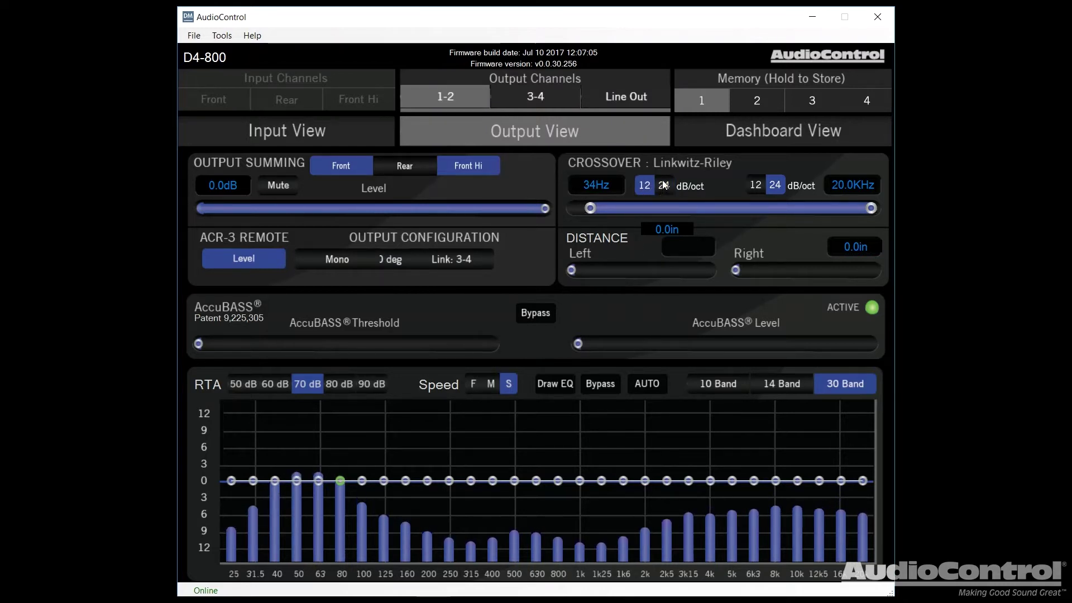
{"action": "left_click", "coordinate": [666, 185]}
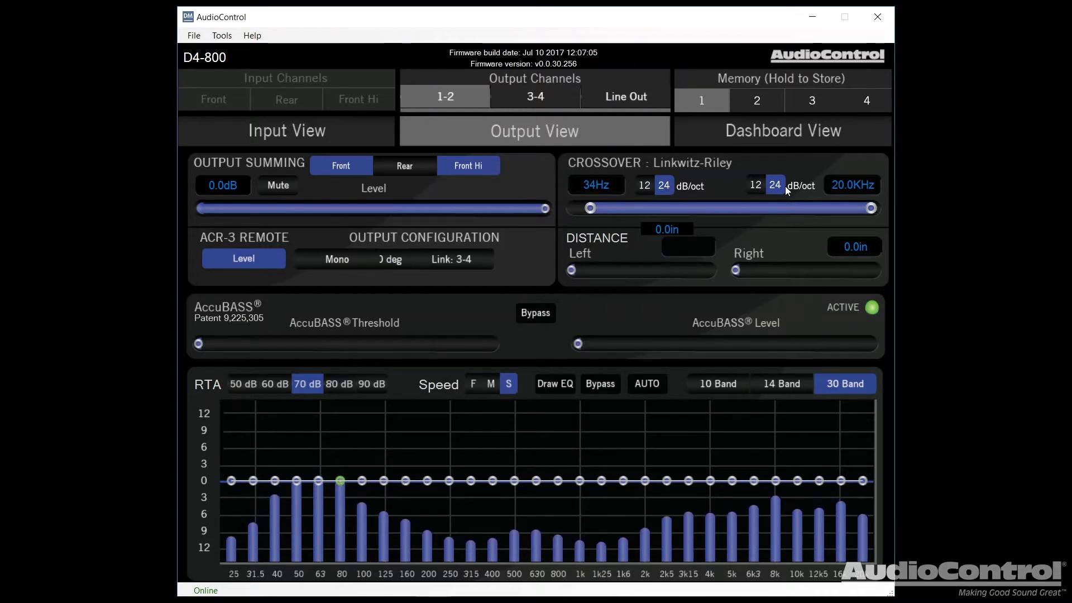
{"action": "left_click_drag", "start_coordinate": [591, 208], "coordinate": [662, 209]}
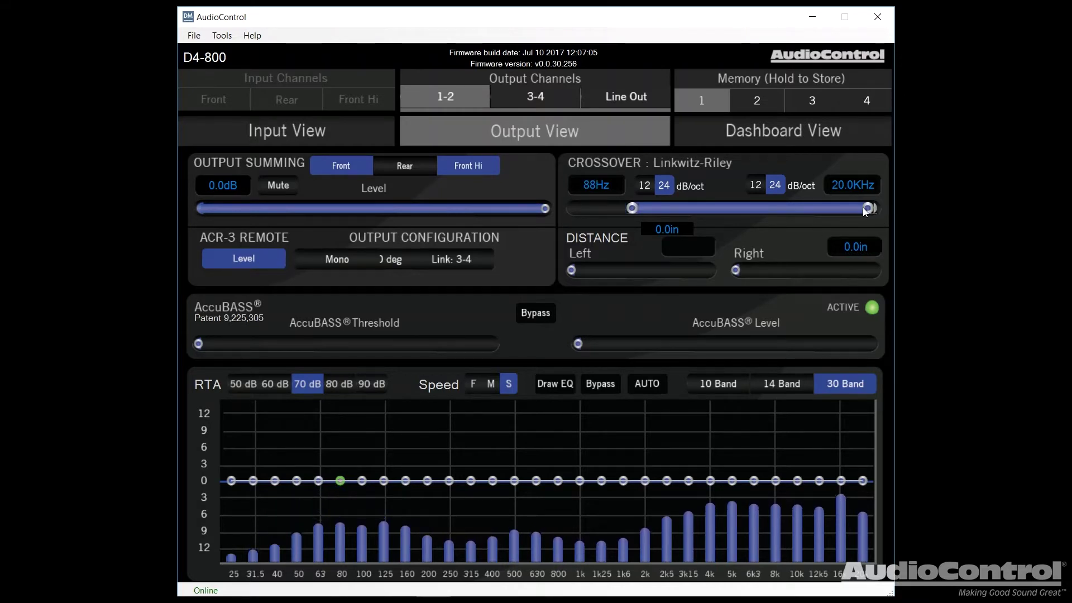
{"action": "left_click_drag", "start_coordinate": [873, 209], "coordinate": [809, 209]}
{"action": "double_click", "coordinate": [597, 185]}
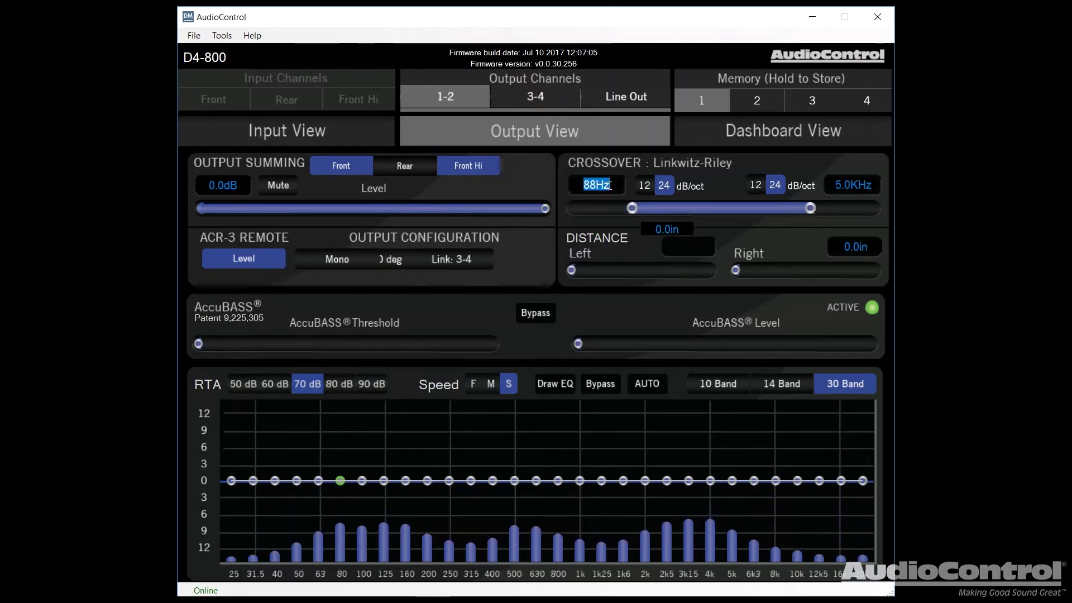
{"action": "type", "text": "100"}
{"action": "key", "text": "Return"}
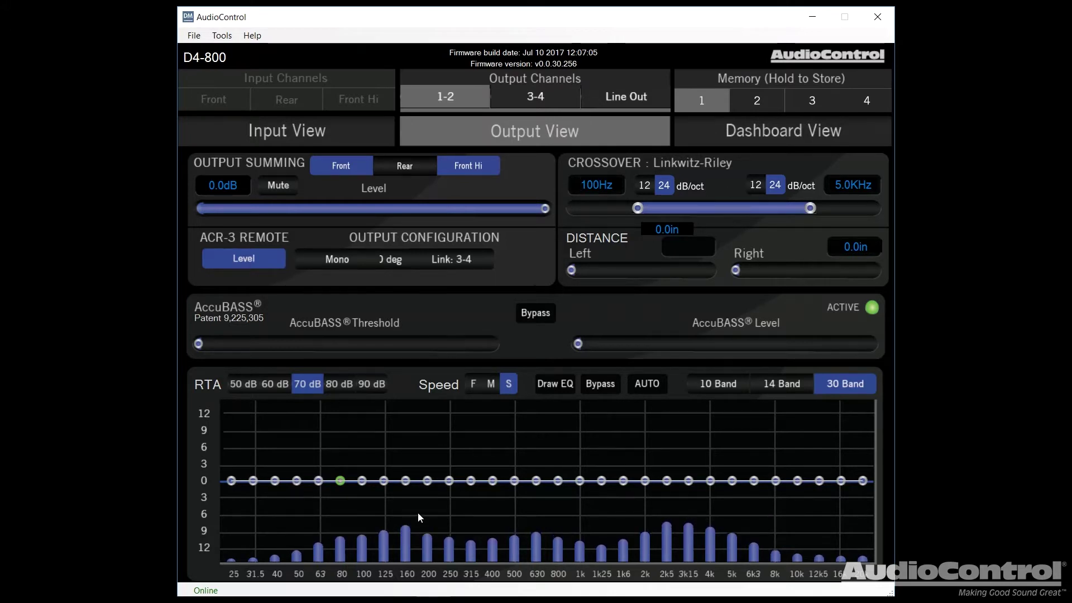
Step: Set a 60 dB analyzer, finish the crossover at 50 Hz–20.0 kHz, with distances at 0.0 in
{"action": "left_click", "coordinate": [276, 384]}
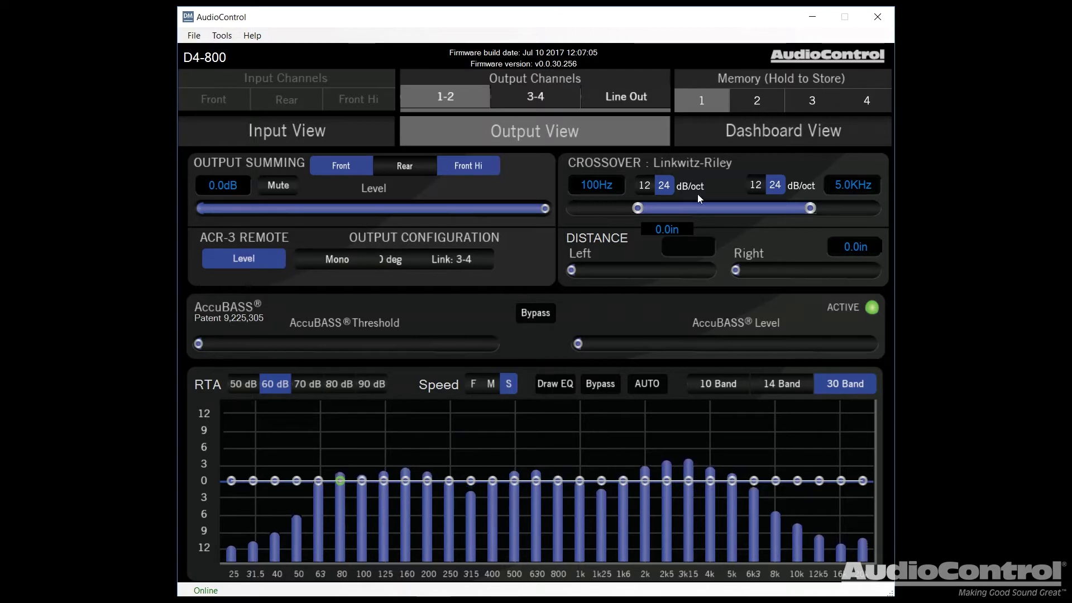
{"action": "left_click_drag", "start_coordinate": [639, 209], "coordinate": [655, 209]}
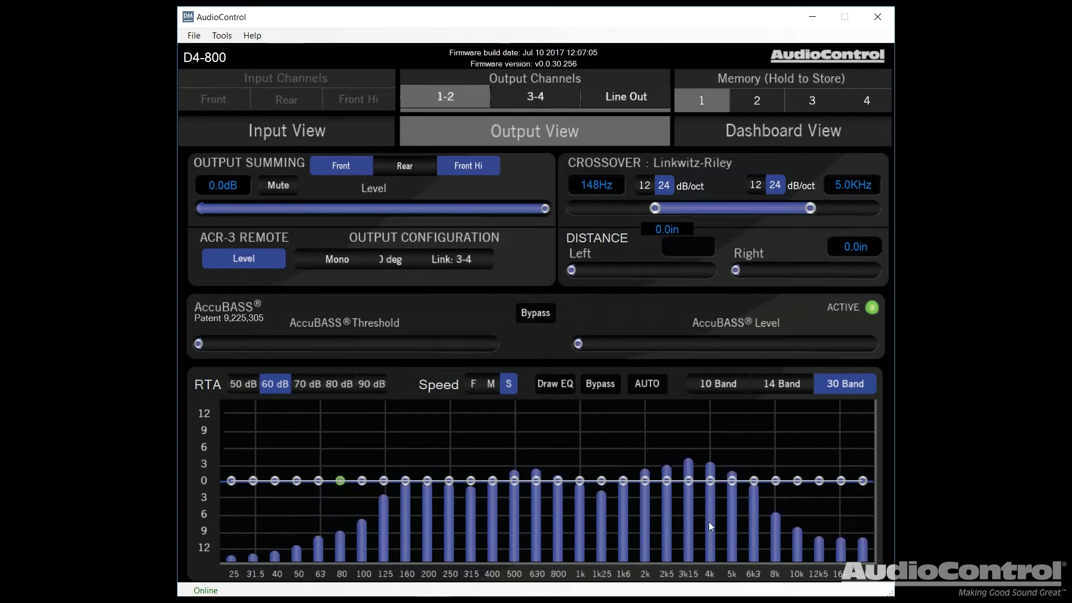
{"action": "left_click_drag", "start_coordinate": [810, 209], "coordinate": [750, 209]}
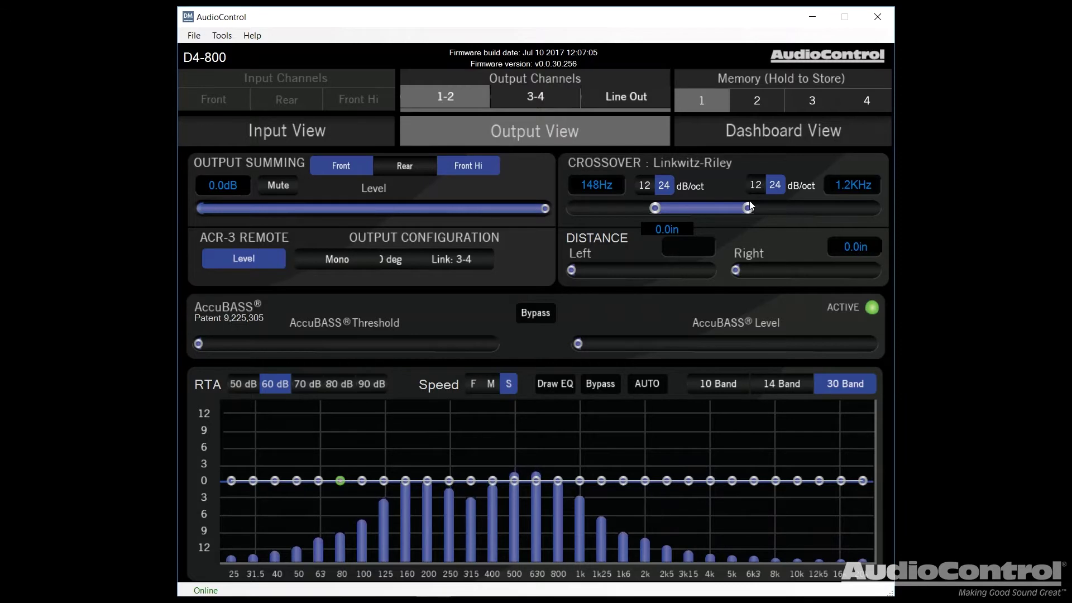
{"action": "left_click_drag", "start_coordinate": [750, 208], "coordinate": [885, 215]}
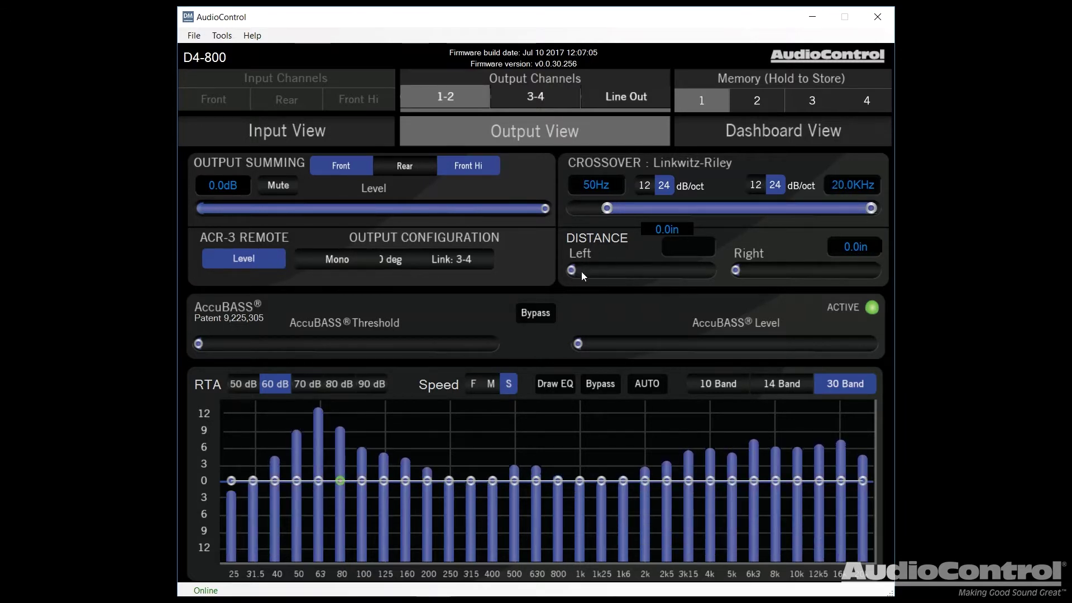
{"action": "mouse_move", "coordinate": [573, 271]}
{"action": "left_mouse_down"}
{"action": "mouse_move", "coordinate": [626, 273]}
{"action": "mouse_move", "coordinate": [553, 269]}
{"action": "left_mouse_up"}
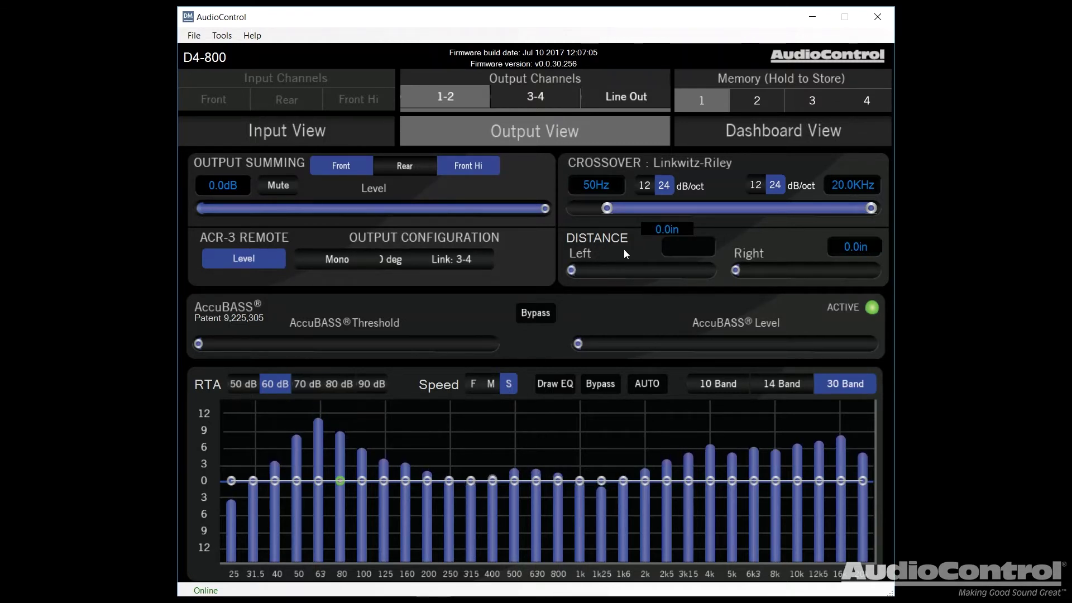
{"action": "double_click", "coordinate": [668, 229]}
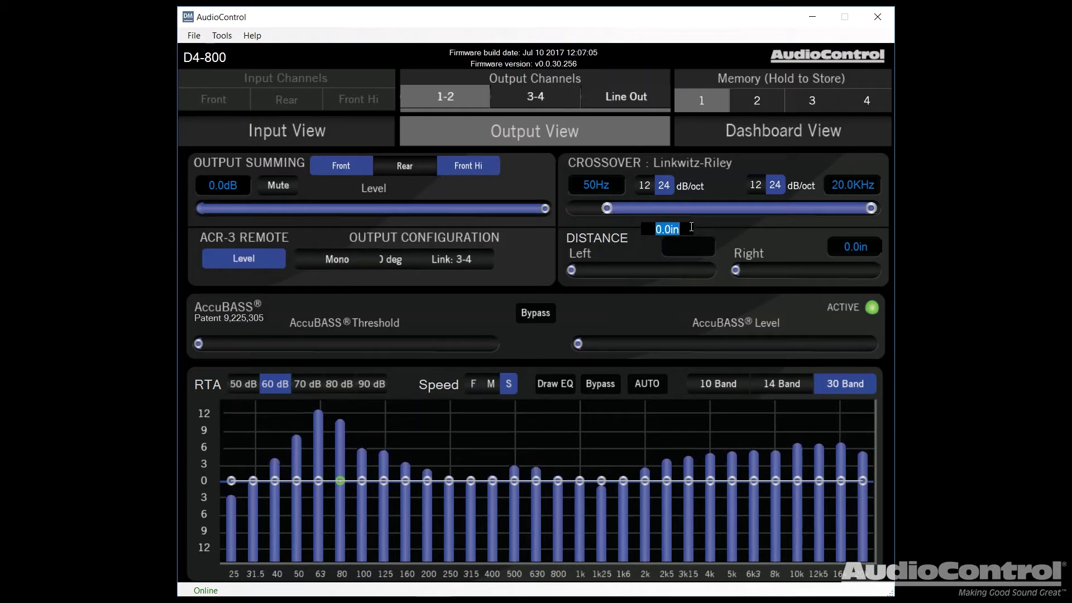
{"action": "type", "text": "20"}
{"action": "key", "text": "Return"}
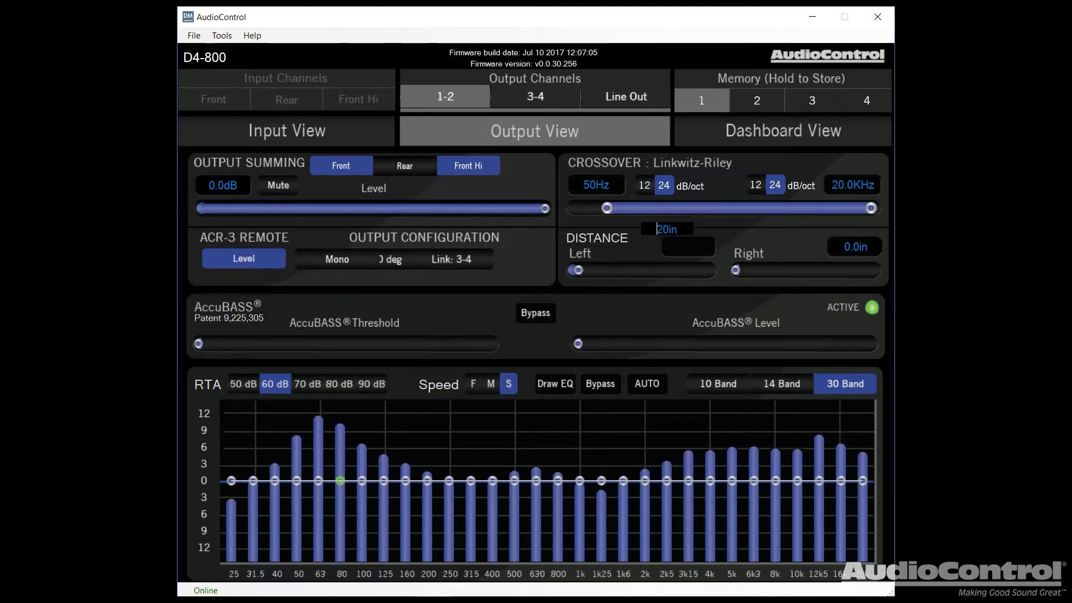
{"action": "double_click", "coordinate": [851, 246]}
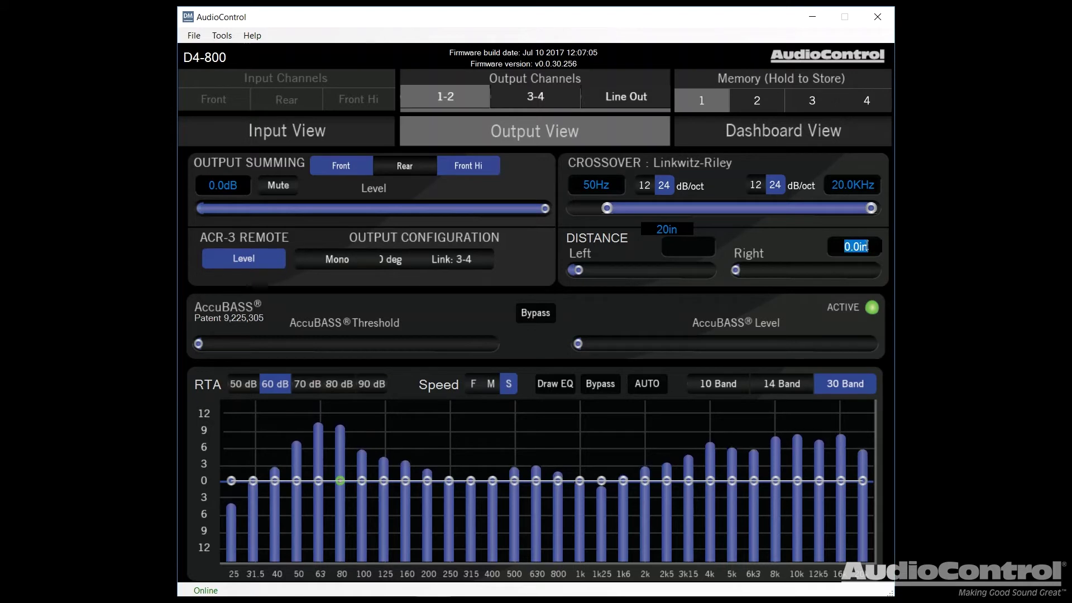
{"action": "type", "text": "50"}
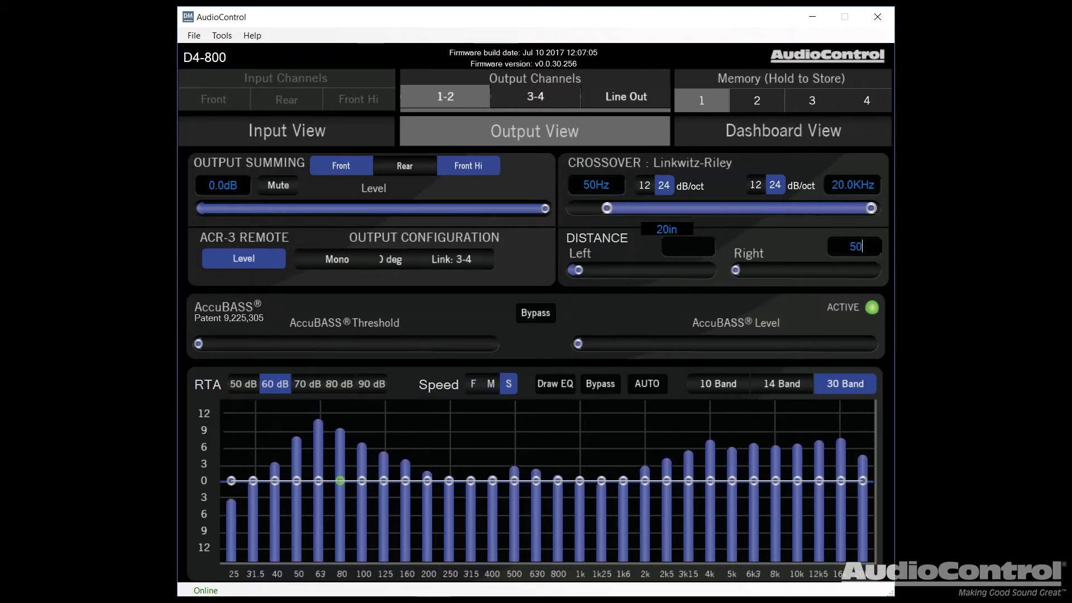
{"action": "key", "text": "Return"}
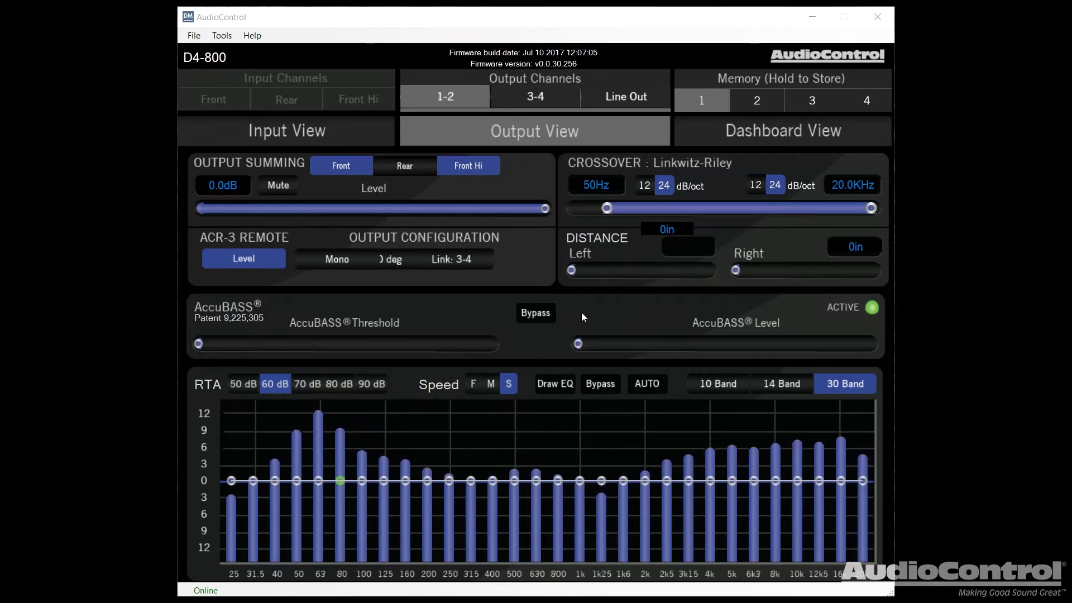
Step: Try raising AccuBASS threshold and level, reset both to minimum, and bypass AccuBASS
{"action": "left_click_drag", "start_coordinate": [199, 343], "coordinate": [382, 346]}
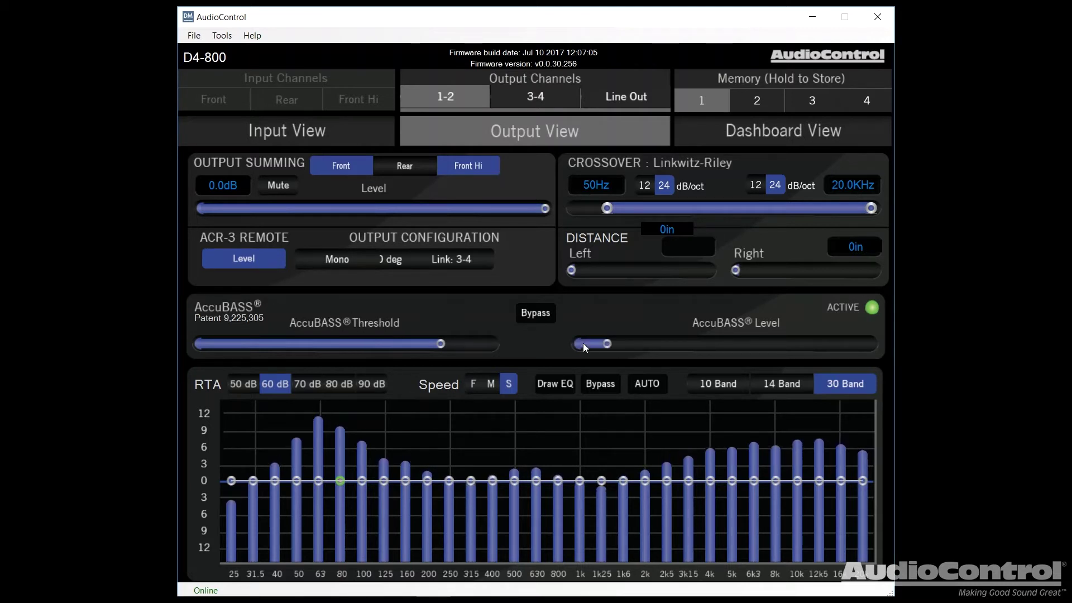
{"action": "left_click_drag", "start_coordinate": [578, 345], "coordinate": [684, 345]}
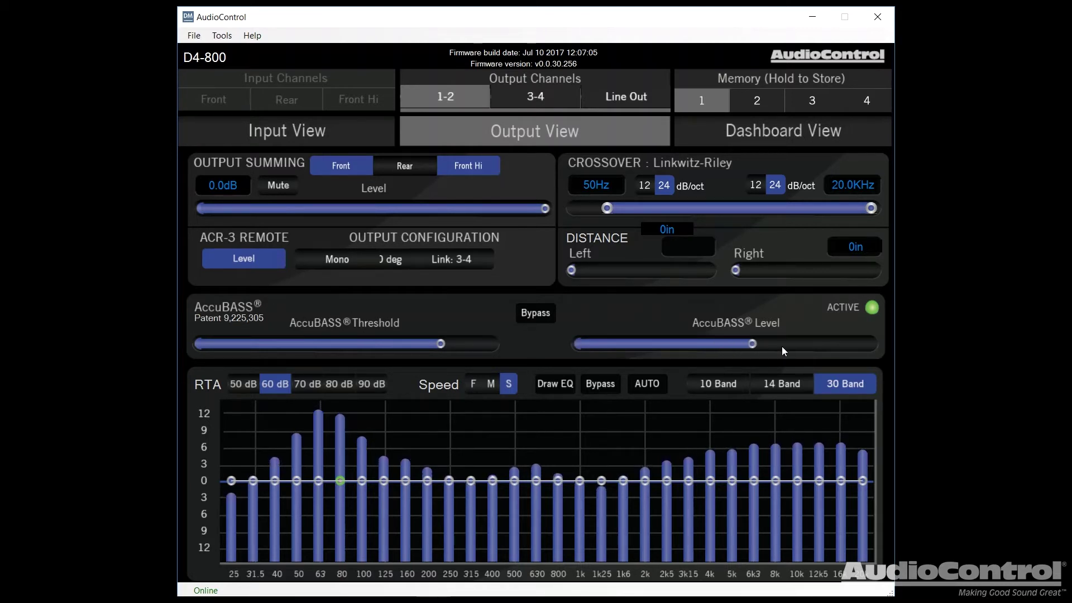
{"action": "left_click", "coordinate": [535, 313]}
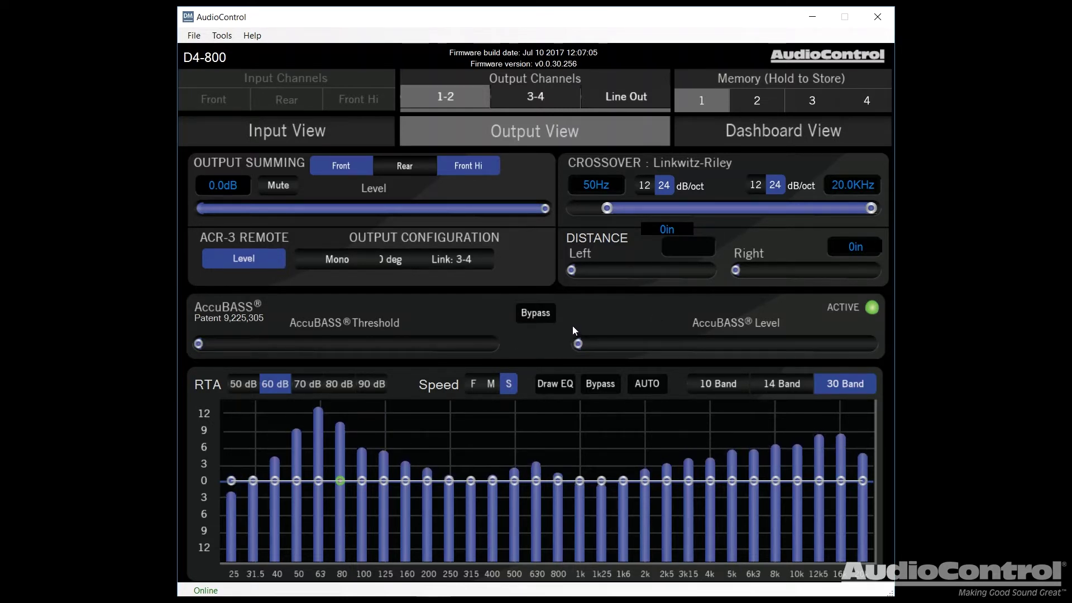
{"action": "left_click", "coordinate": [540, 317]}
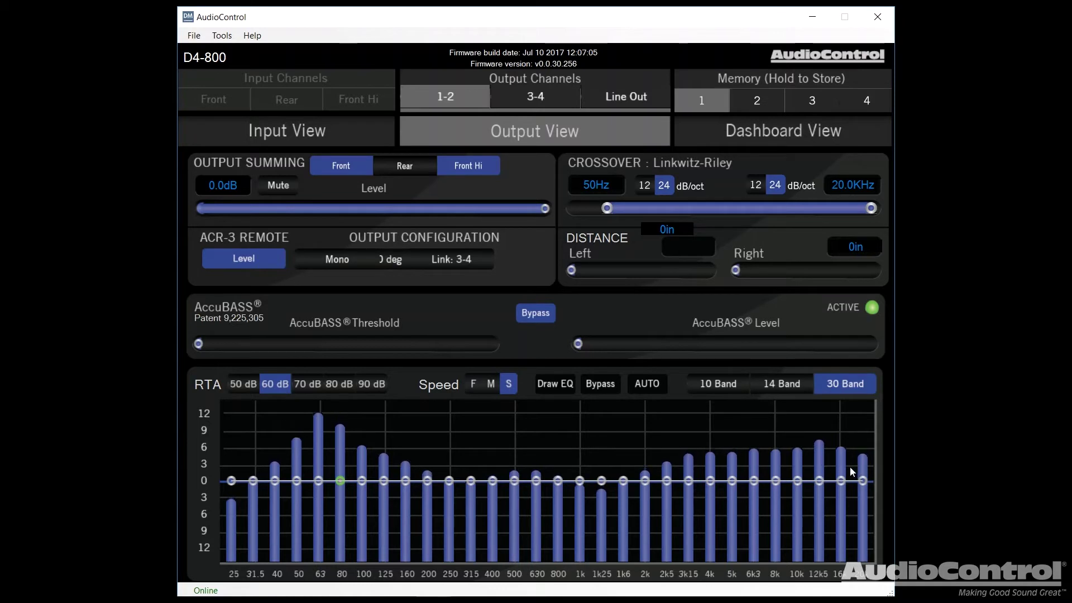
Step: Try 14 and 10 band EQ, cut 16k by about 3 dB, and compare with bypass
{"action": "left_click", "coordinate": [781, 384]}
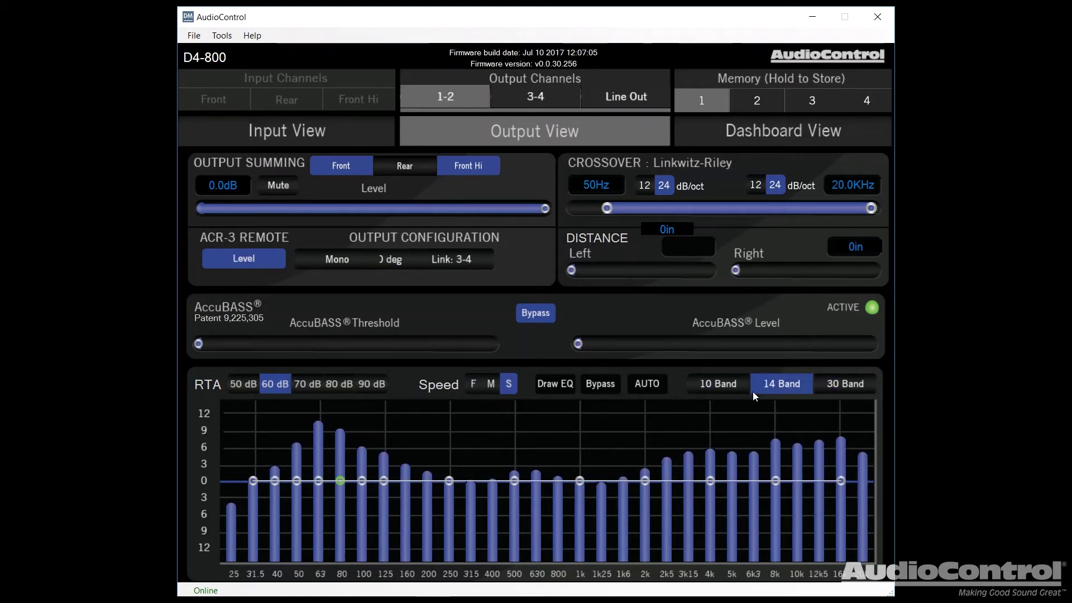
{"action": "left_click", "coordinate": [719, 382]}
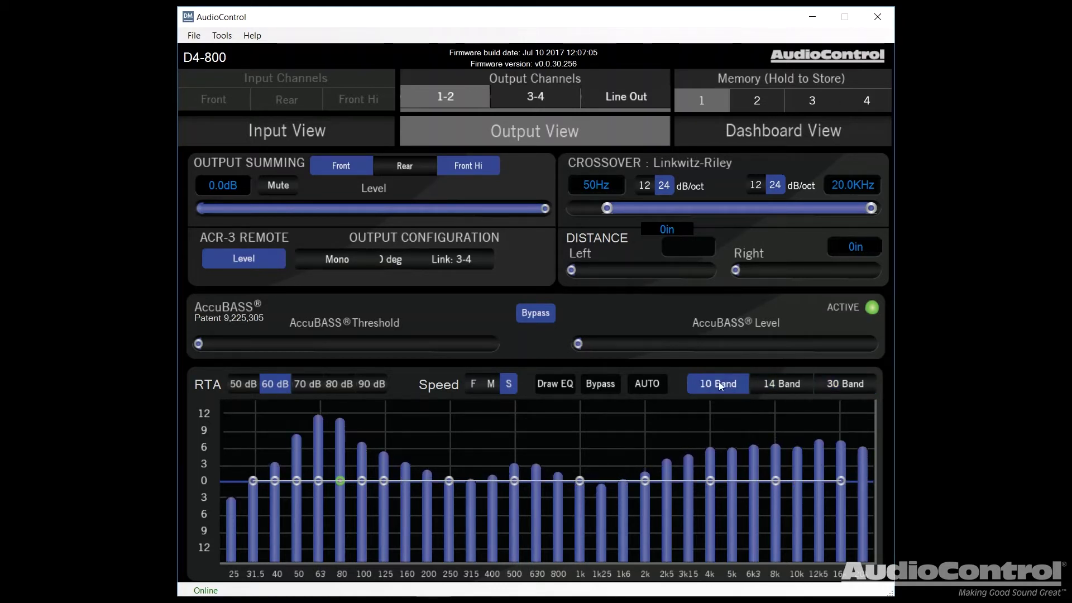
{"action": "left_click", "coordinate": [778, 386]}
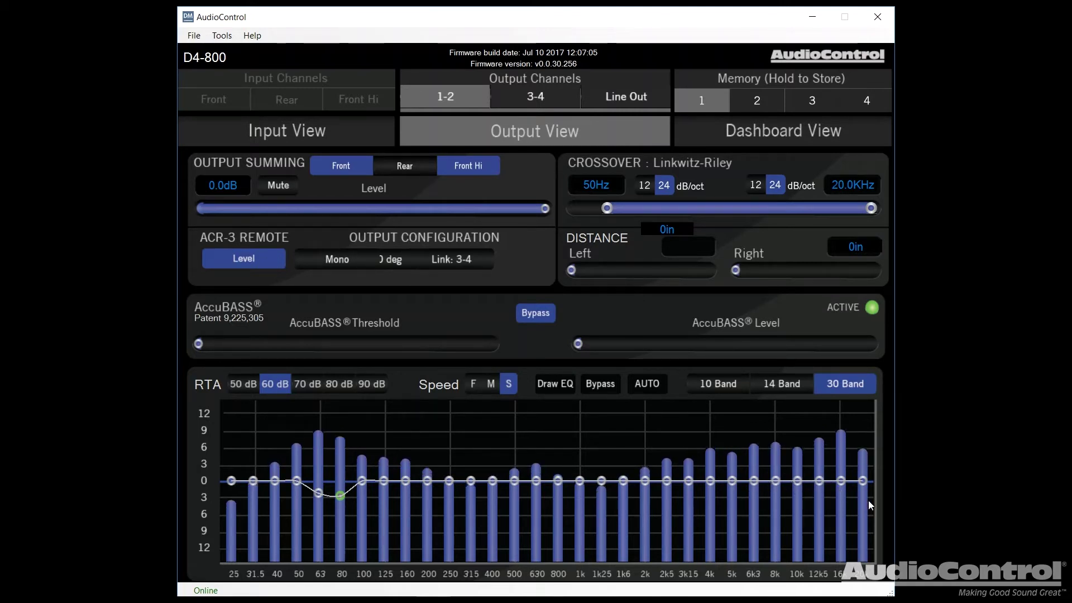
{"action": "mouse_move", "coordinate": [842, 484]}
{"action": "left_mouse_down"}
{"action": "mouse_move", "coordinate": [842, 499]}
{"action": "mouse_move", "coordinate": [863, 499]}
{"action": "mouse_move", "coordinate": [822, 495]}
{"action": "left_mouse_up"}
{"action": "left_click", "coordinate": [600, 384]}
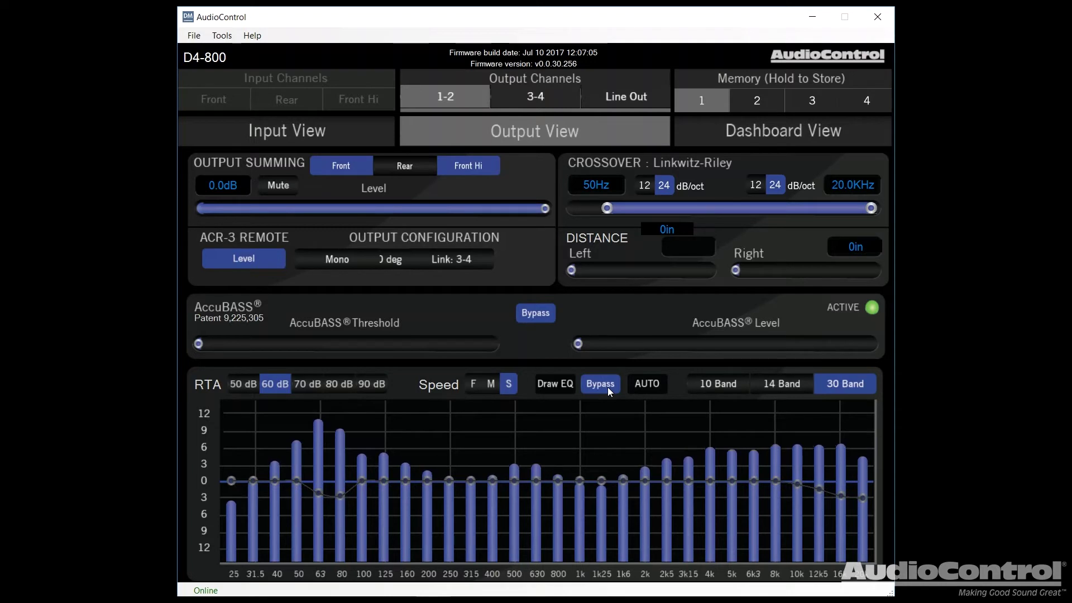
{"action": "left_click", "coordinate": [608, 388]}
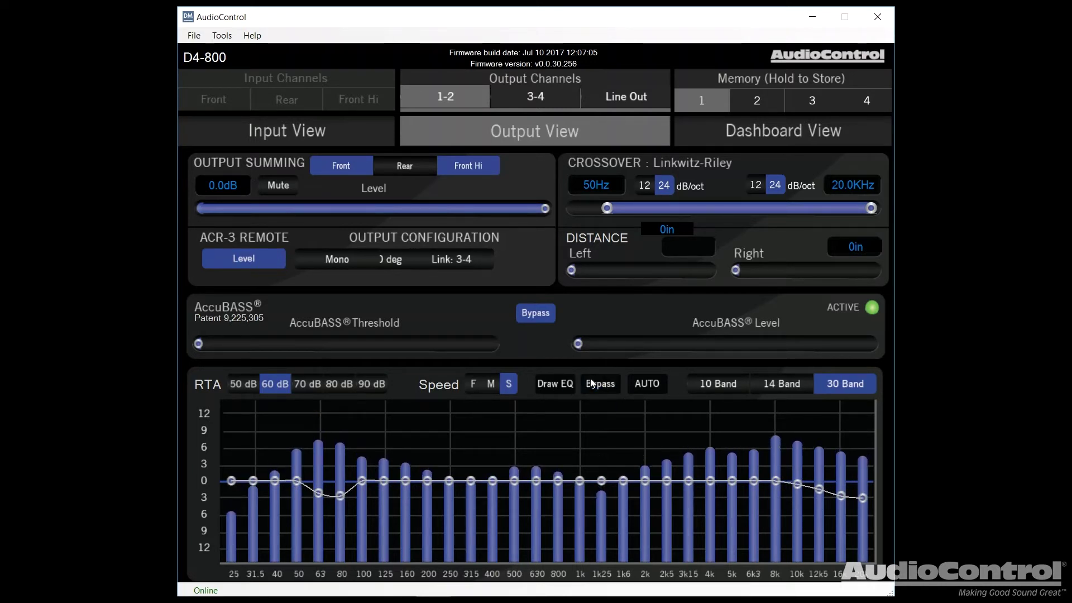
Step: Draw a +2.4 dB low-band boost, compare with bypass, then reset the EQ to flat 0 dB
{"action": "left_click", "coordinate": [560, 385]}
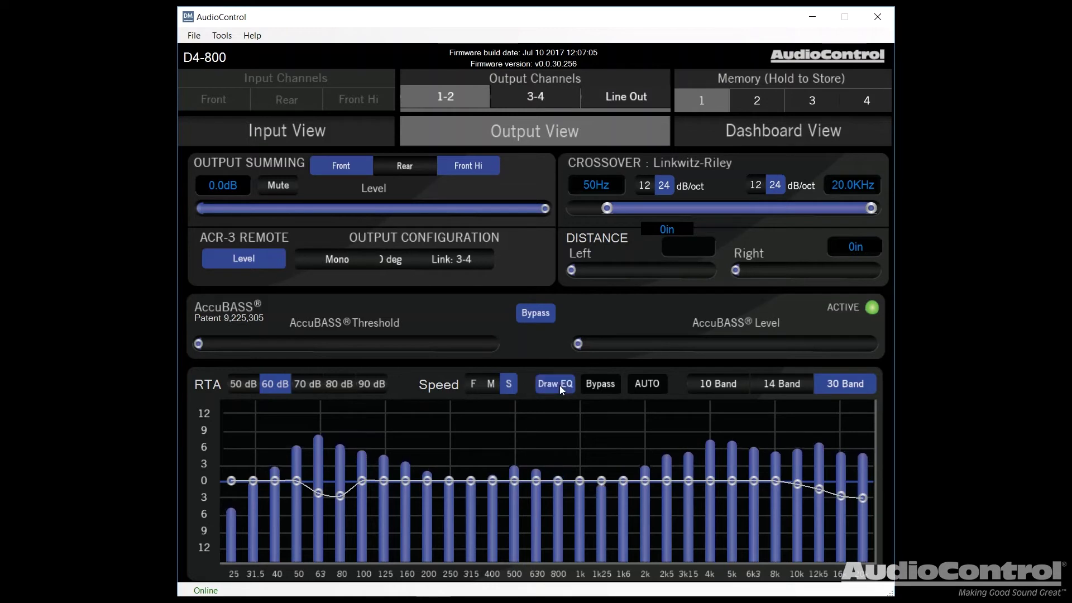
{"action": "mouse_move", "coordinate": [235, 479]}
{"action": "left_mouse_down"}
{"action": "mouse_move", "coordinate": [367, 469]}
{"action": "mouse_move", "coordinate": [470, 486]}
{"action": "left_mouse_up"}
{"action": "left_click", "coordinate": [600, 384]}
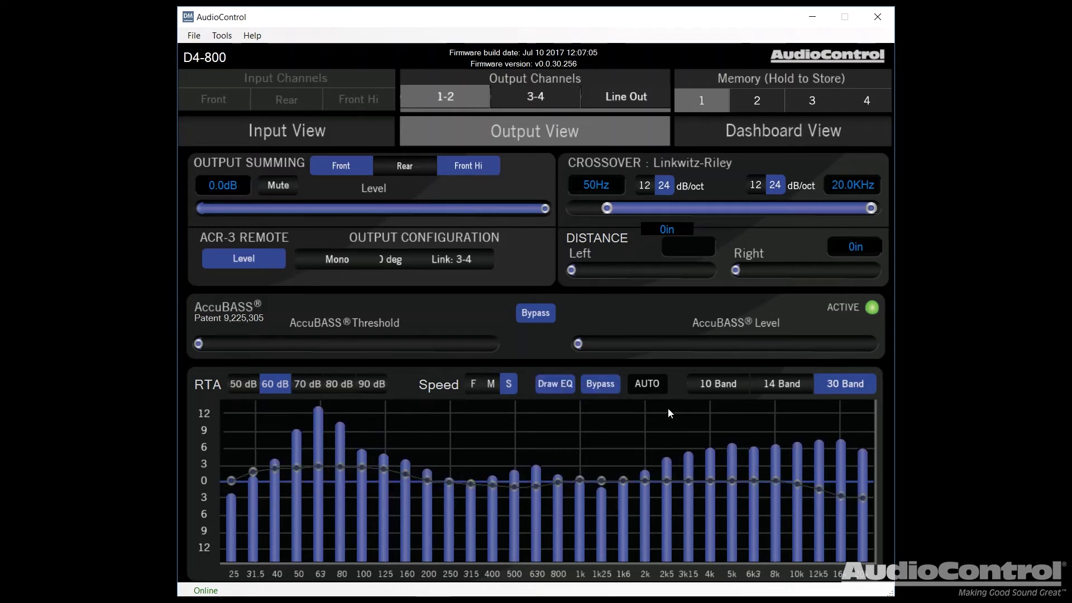
{"action": "left_click", "coordinate": [600, 386]}
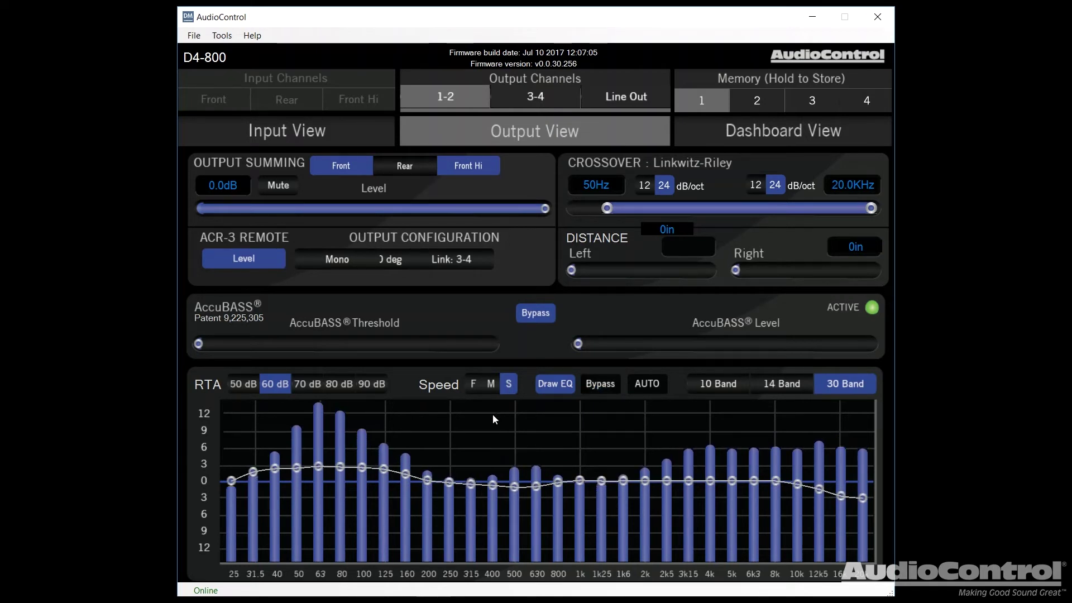
{"action": "left_click", "coordinate": [602, 383]}
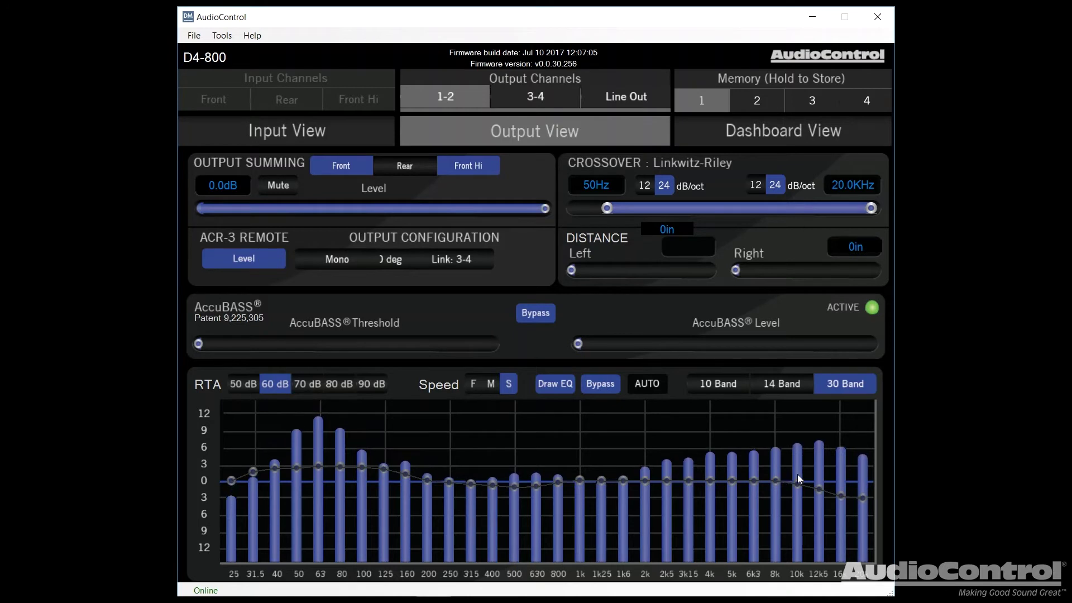
{"action": "double_click", "coordinate": [444, 484]}
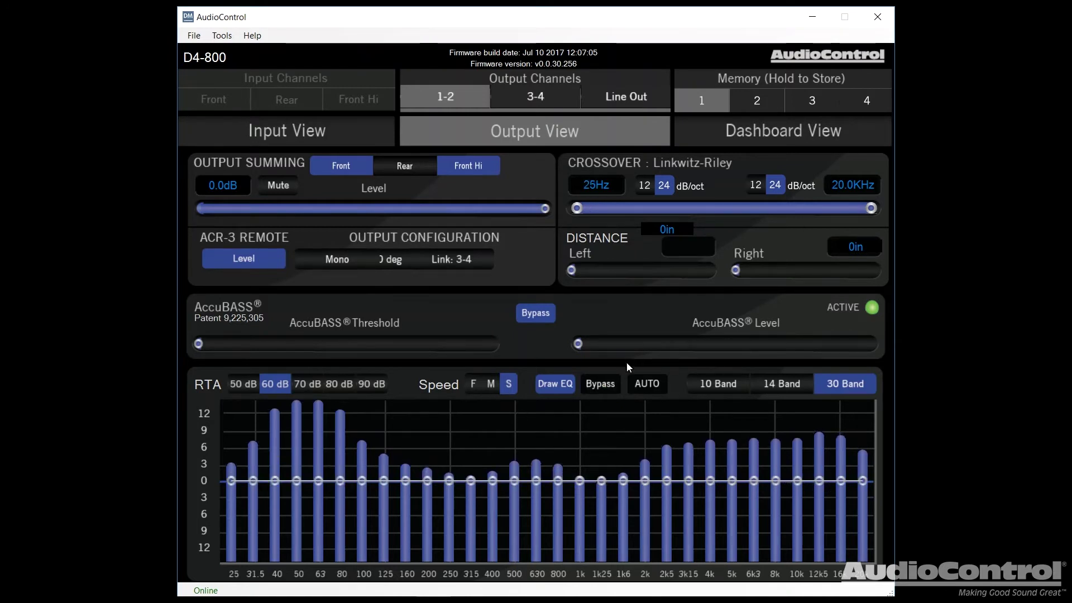
Step: Auto-generate the outputs 1-2 30-band EQ, run it twice, then view the Dashboard
{"action": "left_click", "coordinate": [656, 387]}
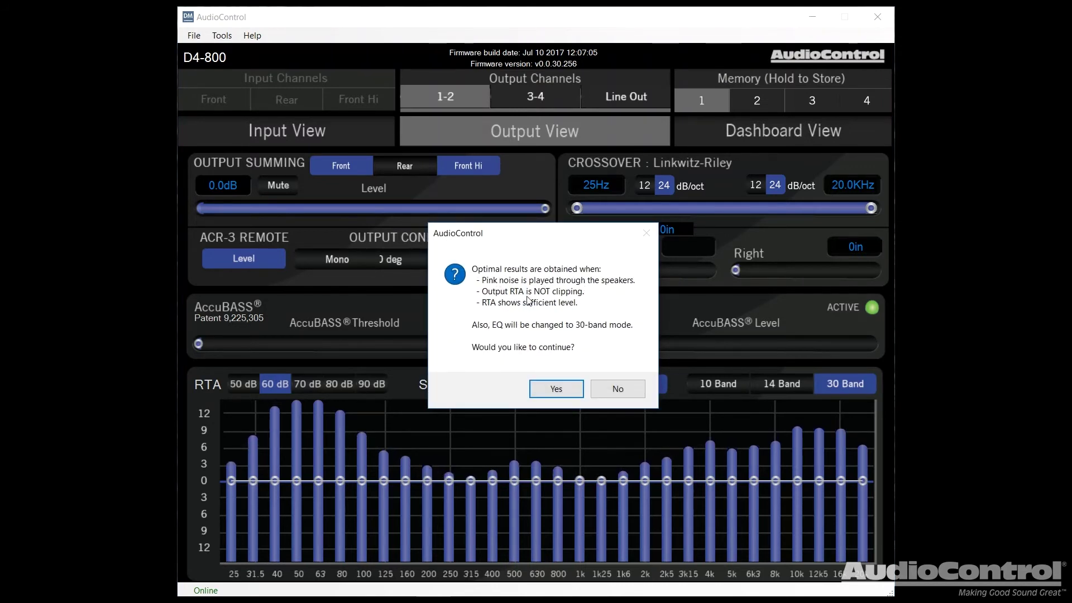
{"action": "left_click", "coordinate": [557, 389]}
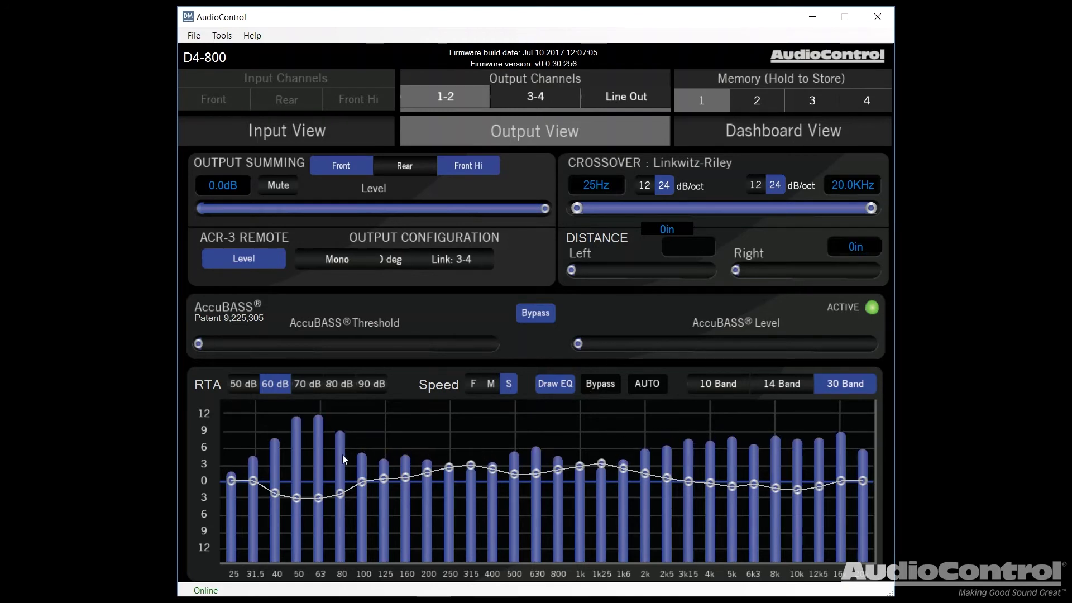
{"action": "left_click", "coordinate": [647, 386]}
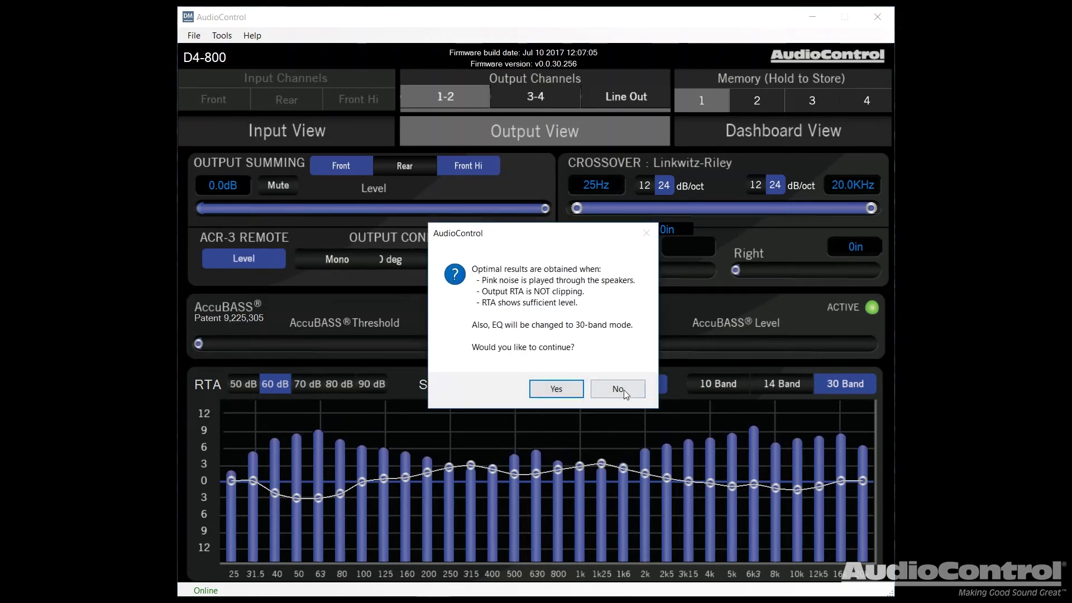
{"action": "left_click", "coordinate": [558, 392]}
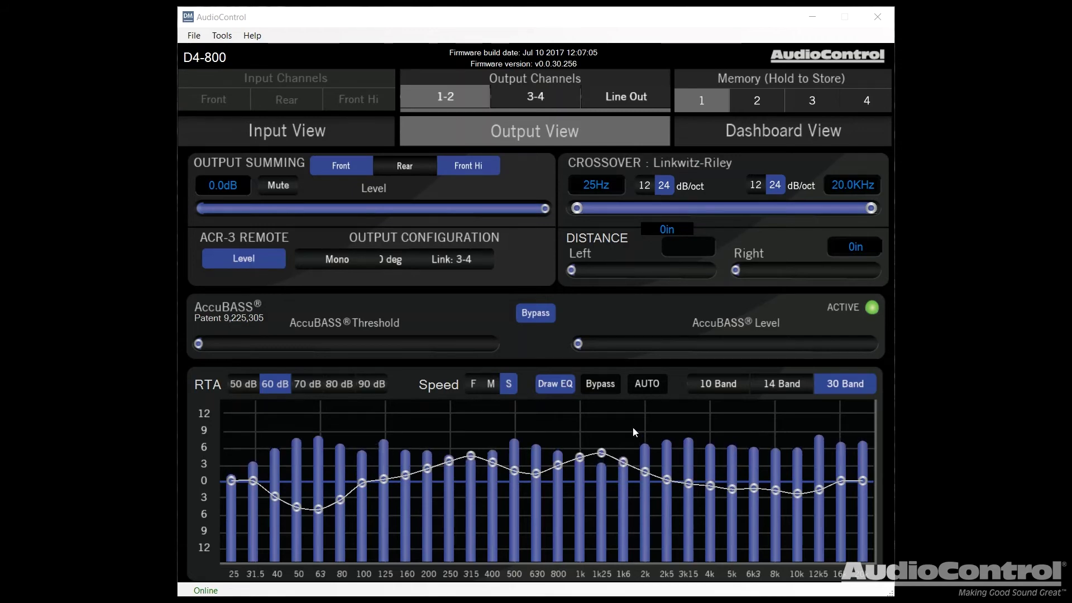
{"action": "left_click", "coordinate": [684, 131]}
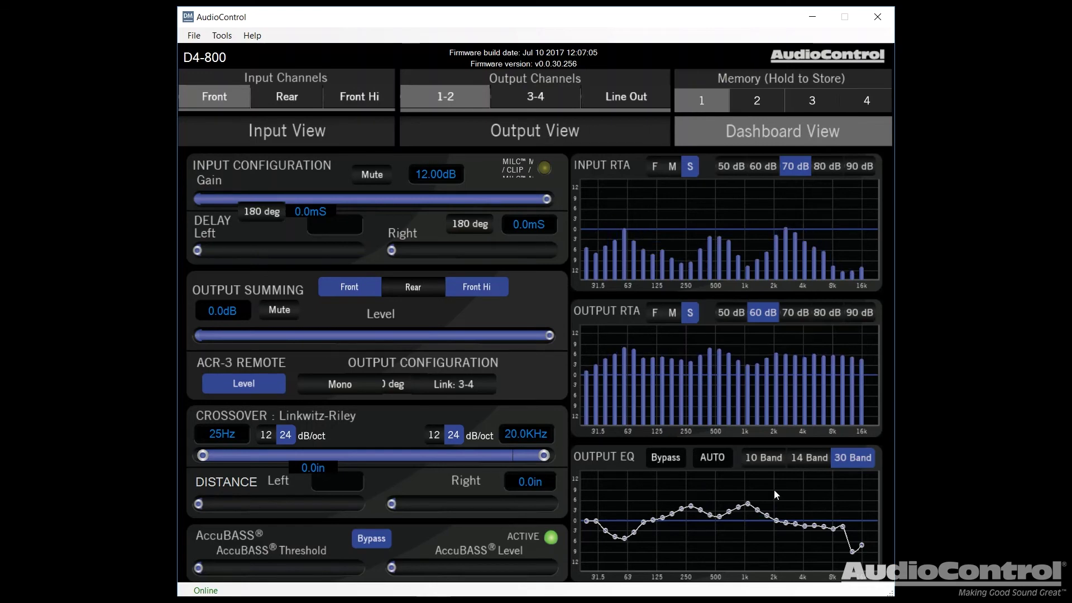
Step: Overwrite memory 1 with the tune, recall memory 2 (603 Hz–1.7 kHz crossover), open File
{"action": "left_click", "coordinate": [535, 124]}
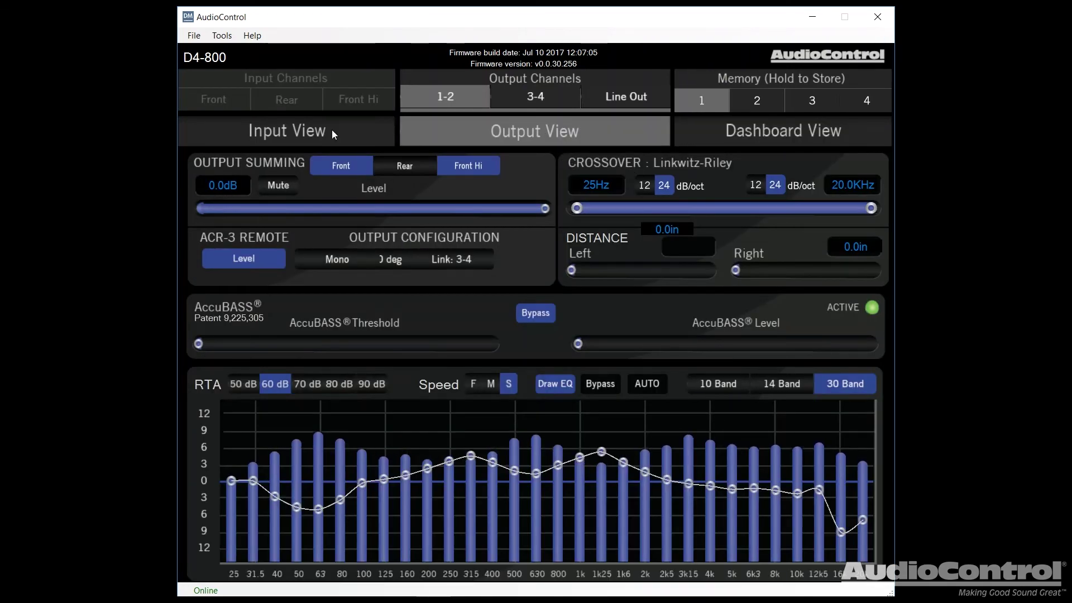
{"action": "left_click", "coordinate": [721, 131]}
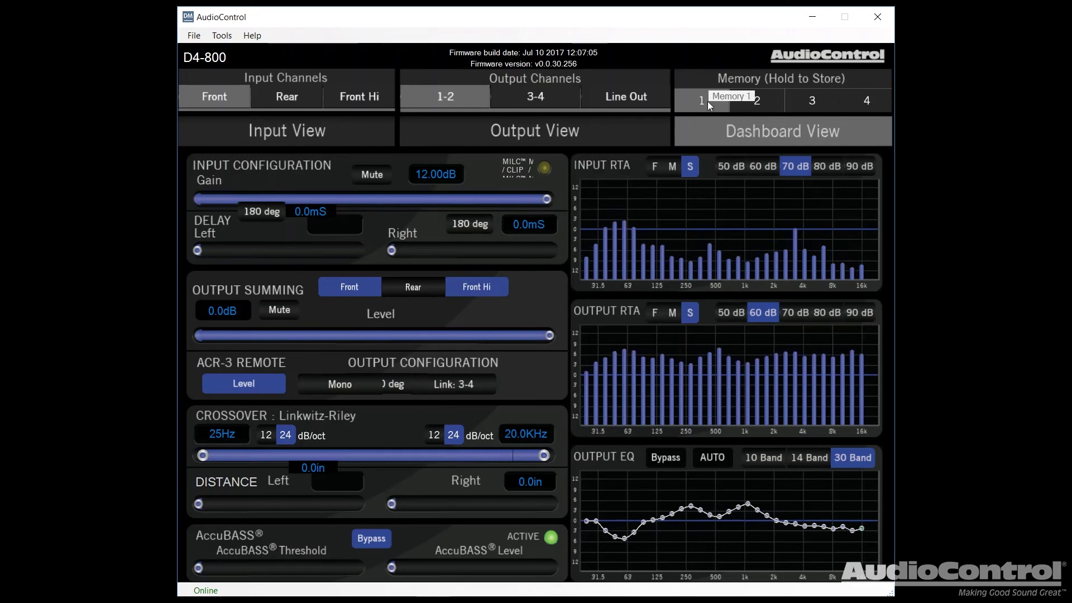
{"action": "left_click", "coordinate": [708, 101]}
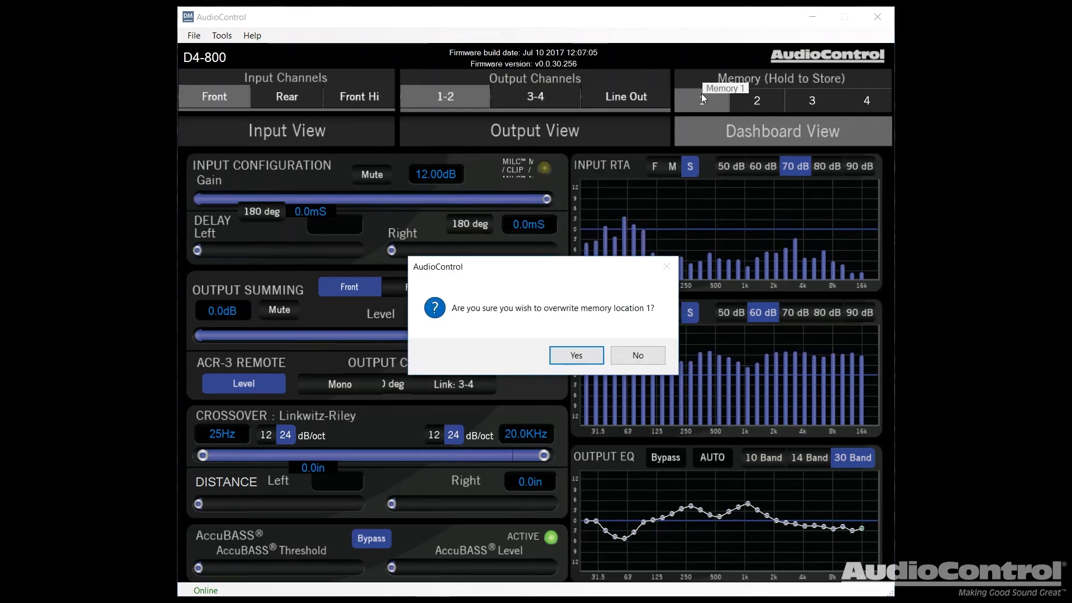
{"action": "left_click", "coordinate": [578, 356]}
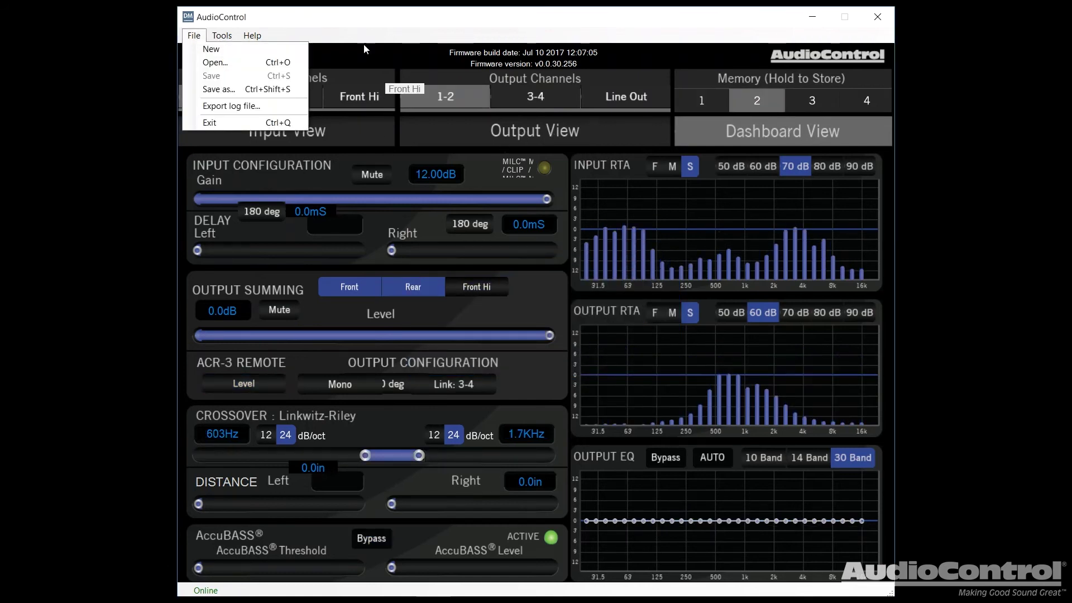
{"action": "left_click", "coordinate": [364, 48]}
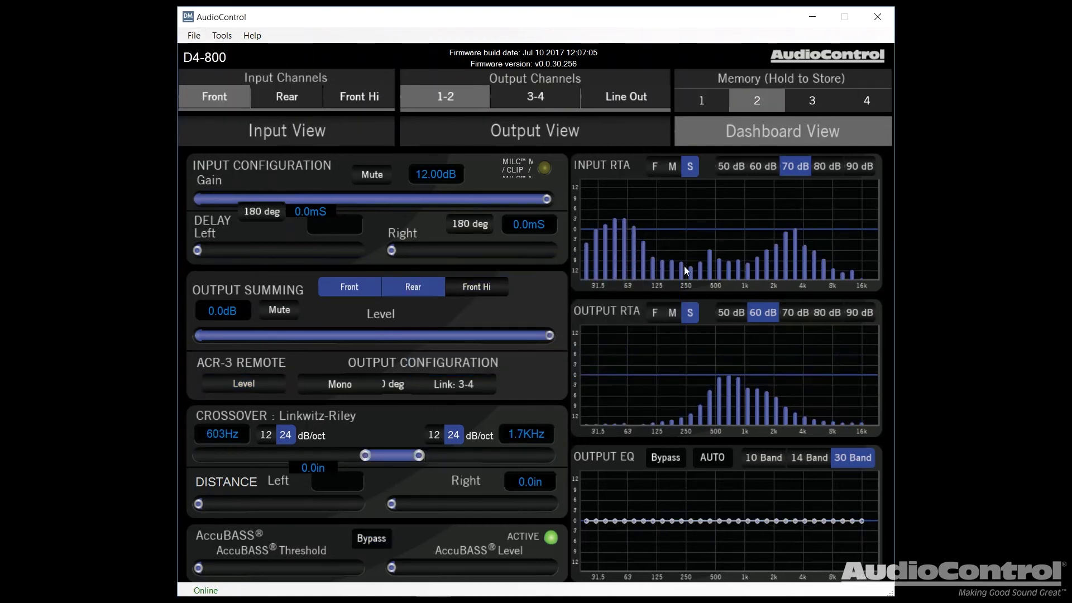
{"action": "left_click", "coordinate": [195, 35]}
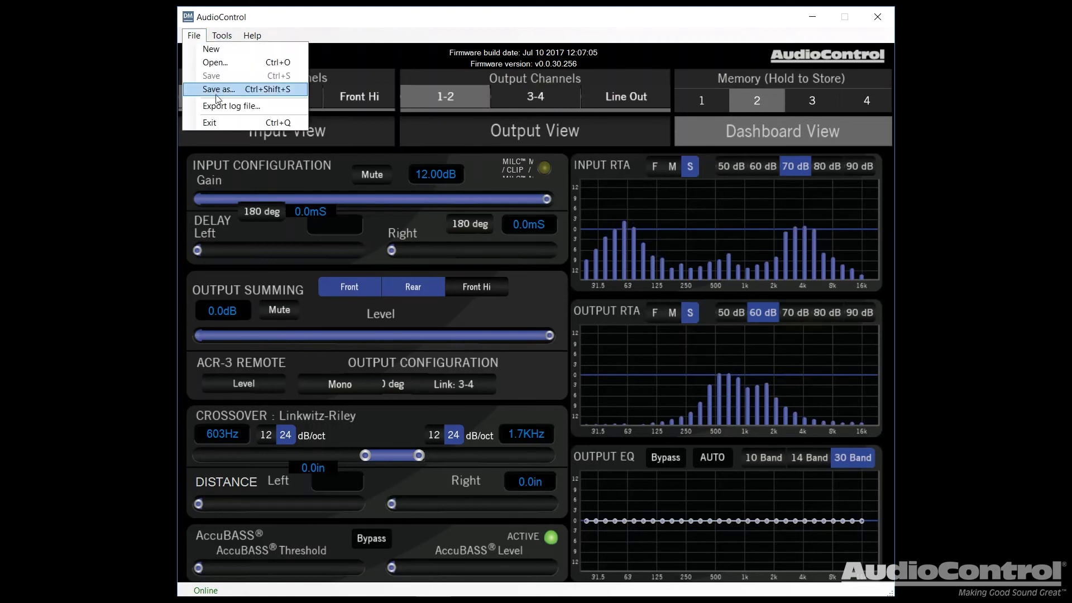